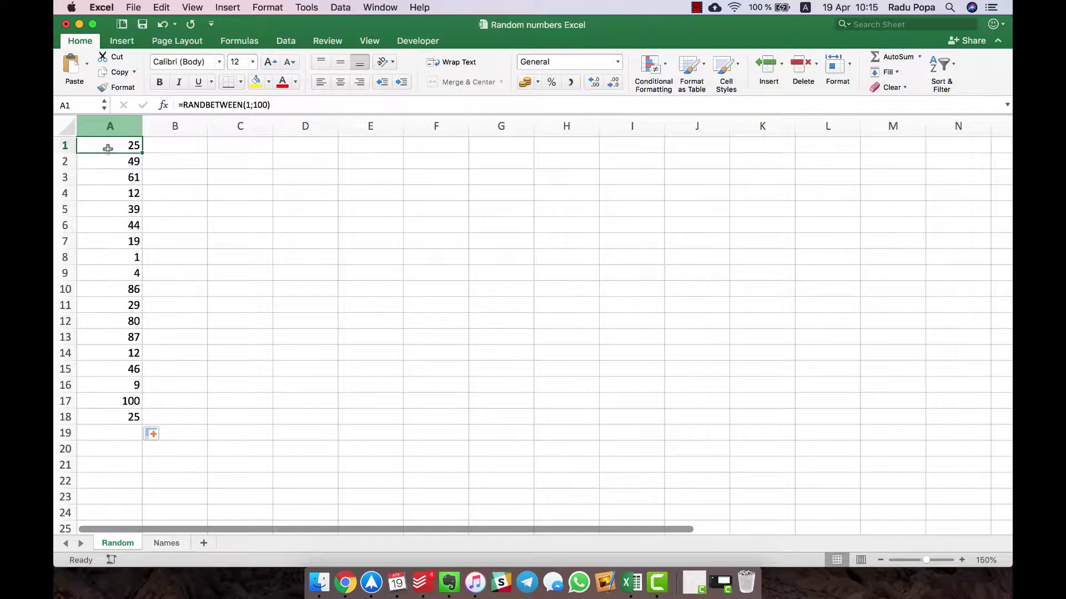
pyautogui.click(109, 417)
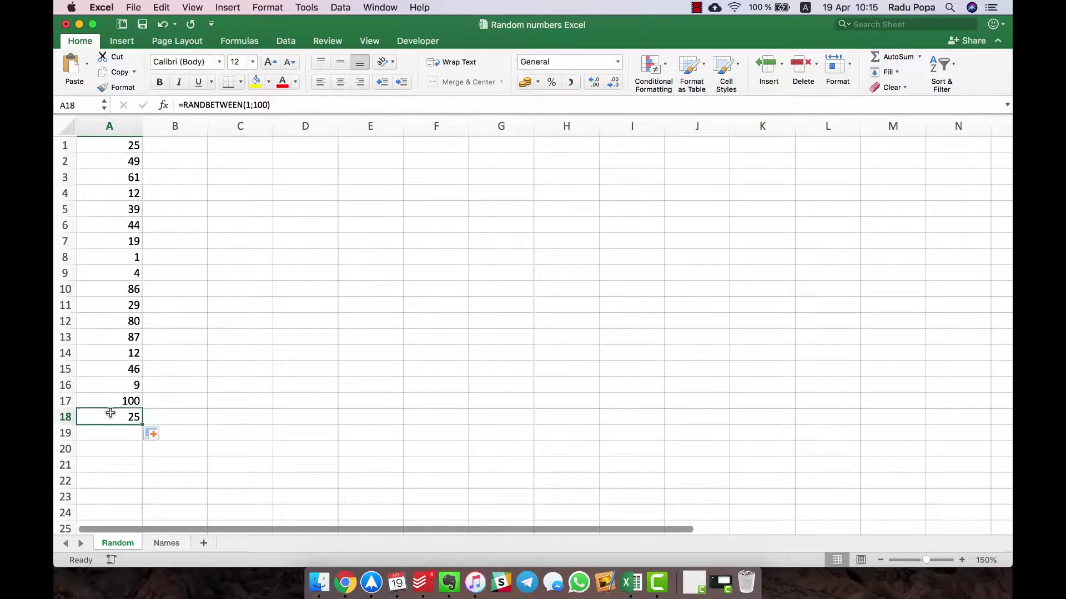
pyautogui.click(100, 147)
pyautogui.click(111, 117)
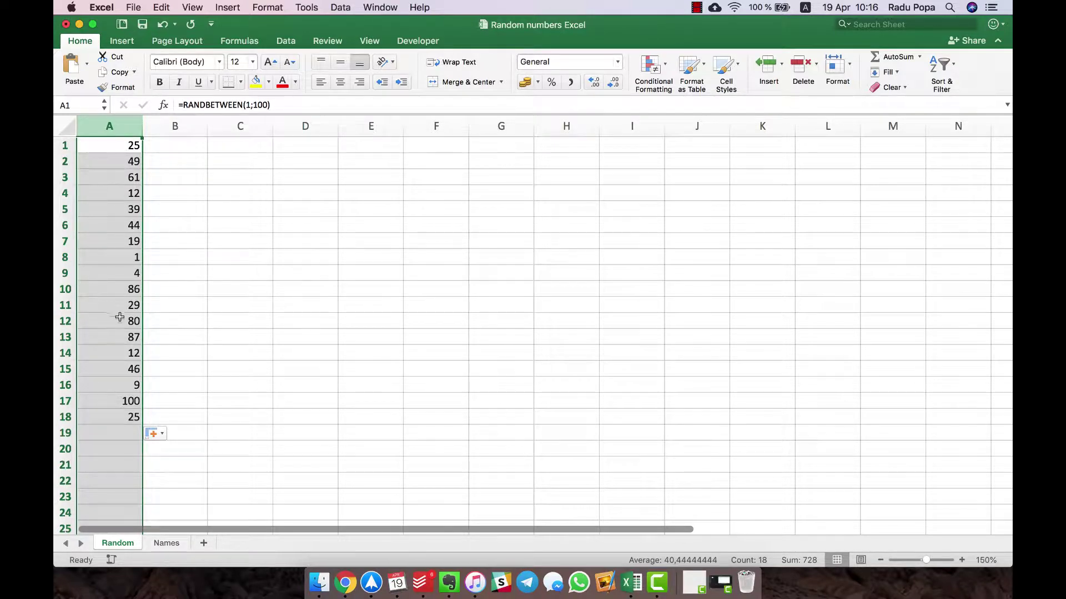
pyautogui.click(123, 183)
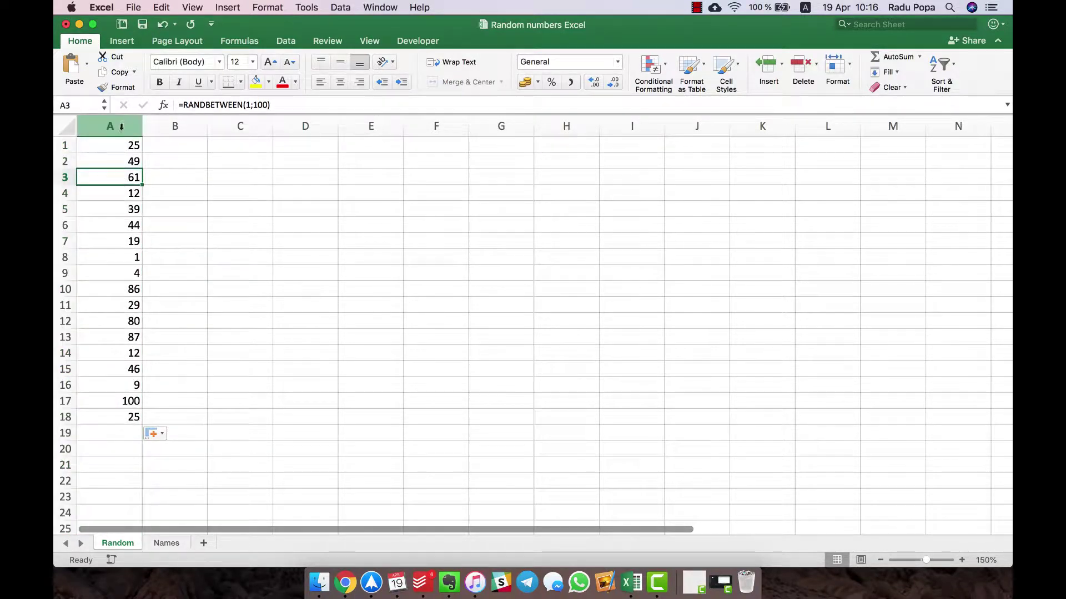
pyautogui.click(117, 143)
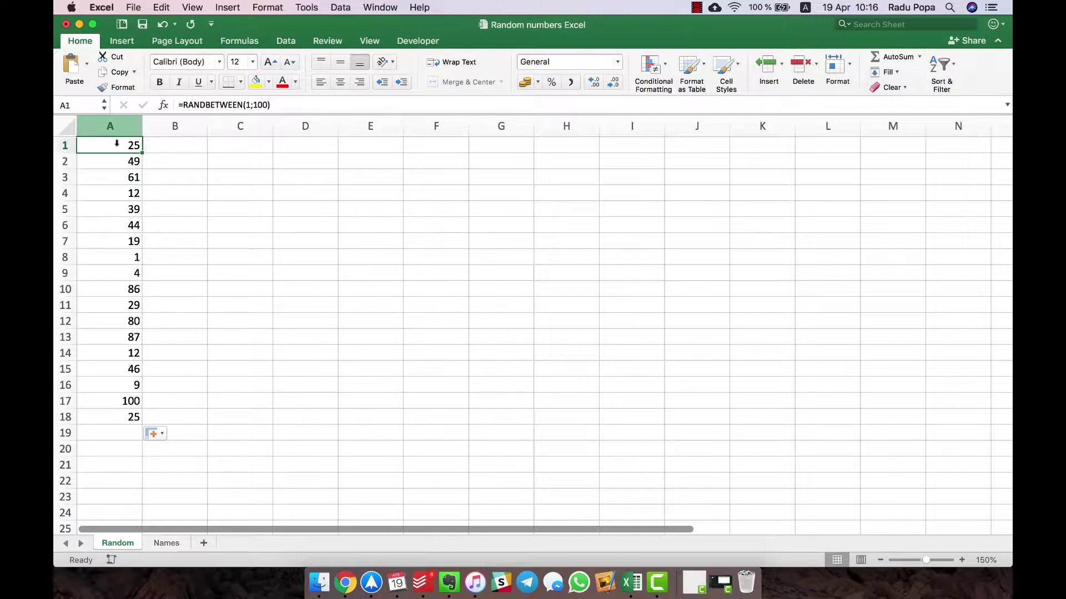
# - Highlight the duplicate values in column A with a conditional formatting rule using light red fill with dark red text
pyautogui.click(117, 126)
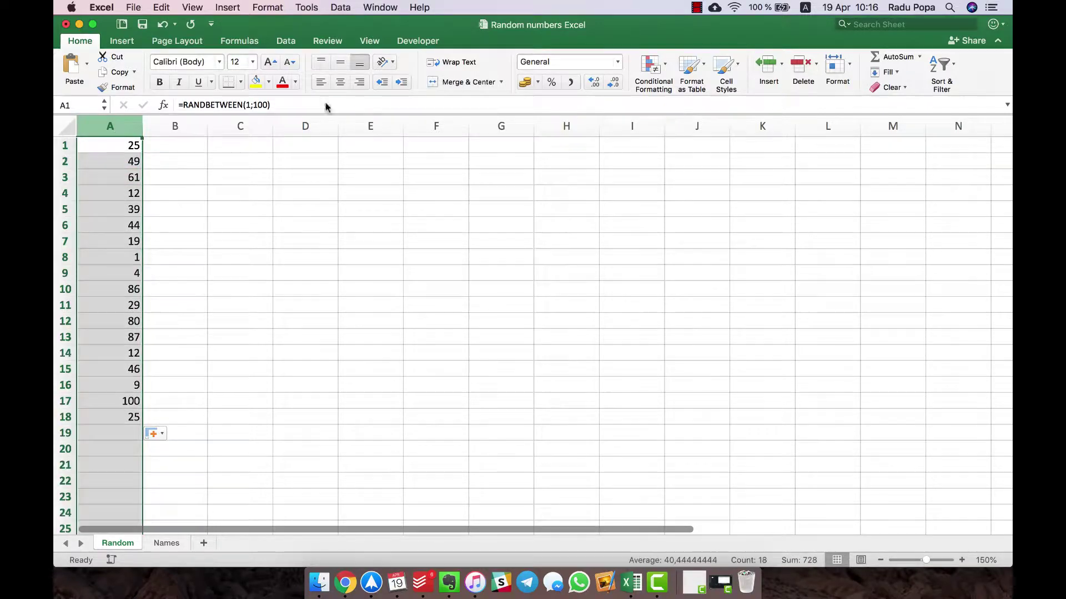
pyautogui.click(653, 65)
pyautogui.moveTo(665, 92)
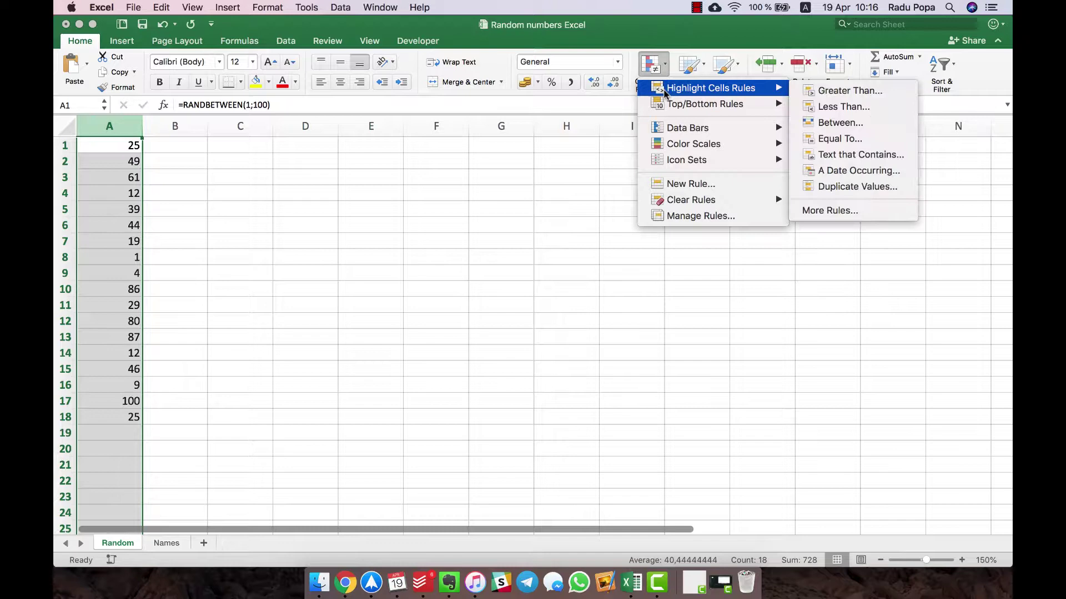
pyautogui.click(837, 186)
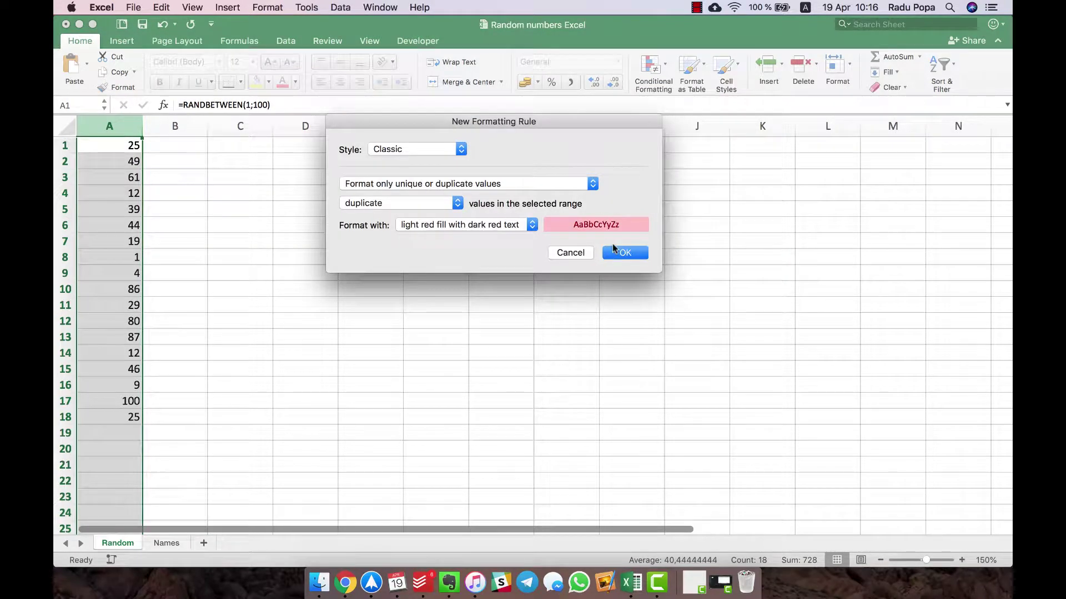
pyautogui.click(614, 247)
pyautogui.click(91, 299)
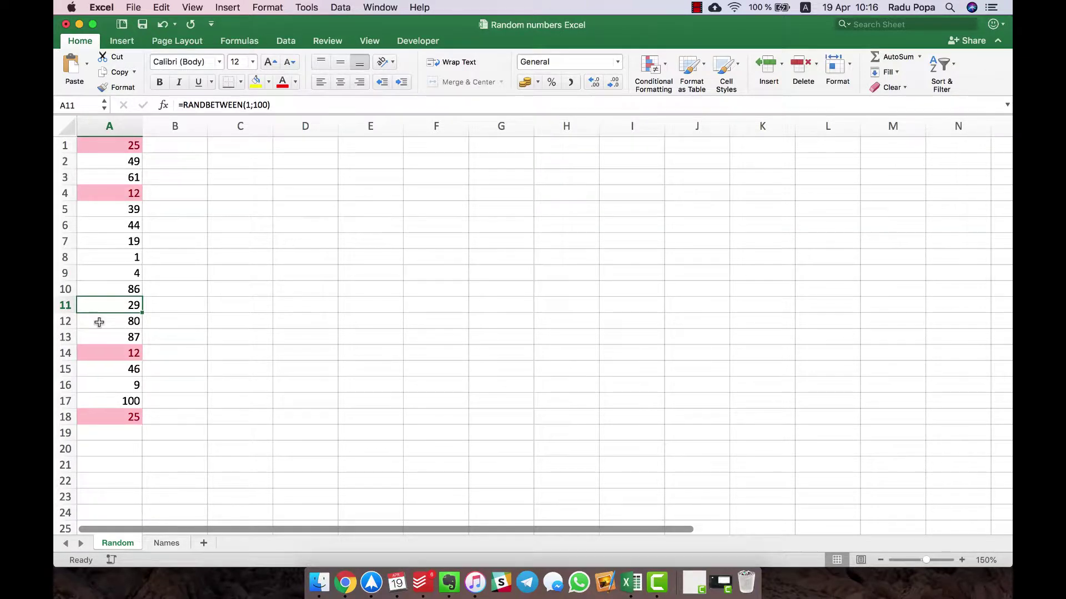
pyautogui.click(119, 125)
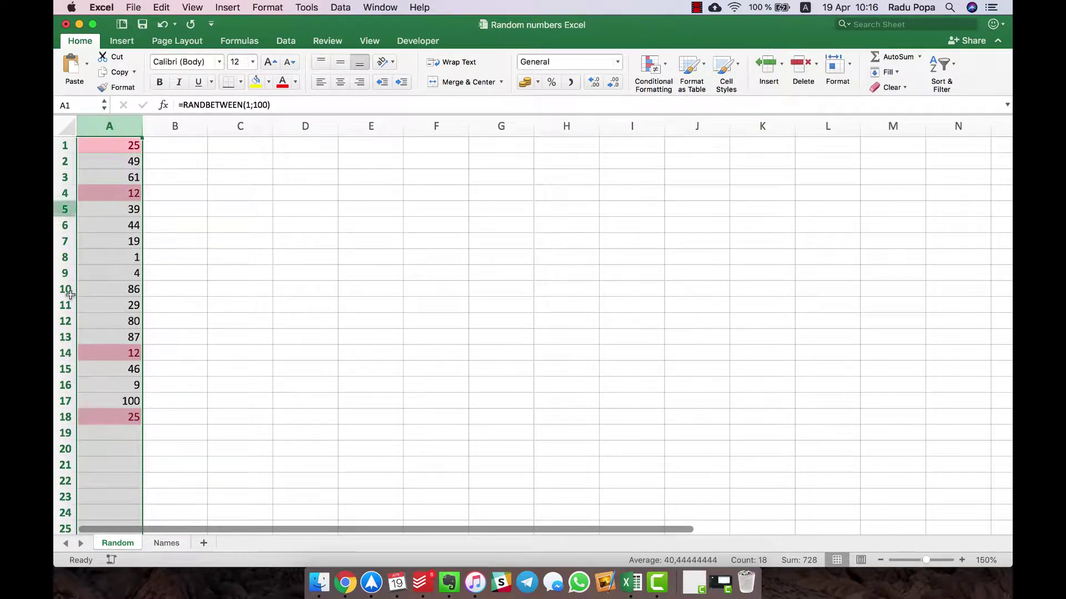
pyautogui.click(286, 41)
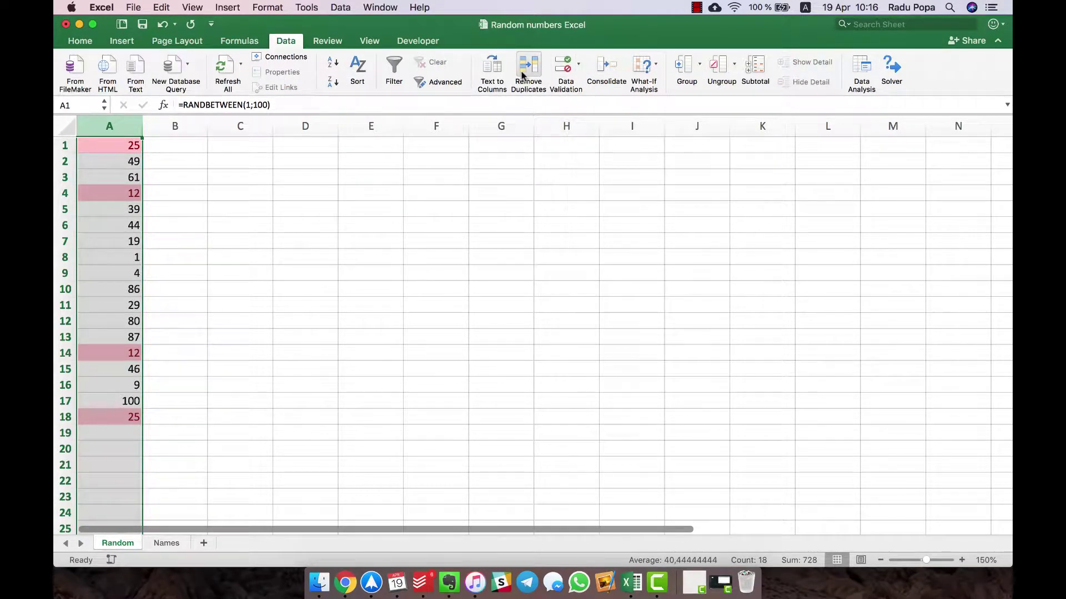
pyautogui.click(203, 209)
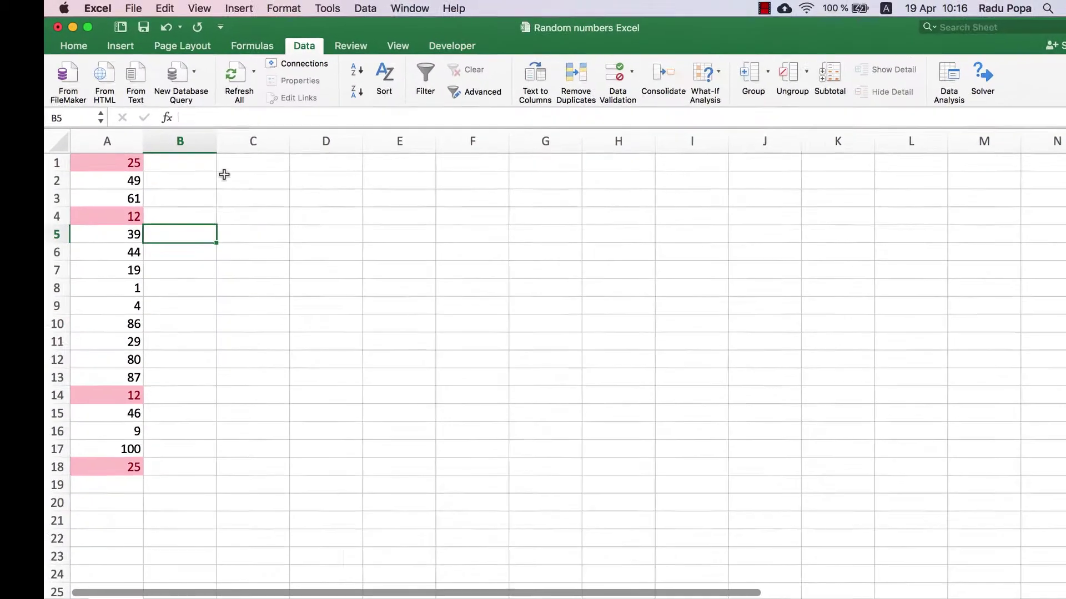
# - Insert the current date, 19/04/2018, as a fixed value in cell C1
pyautogui.click(228, 147)
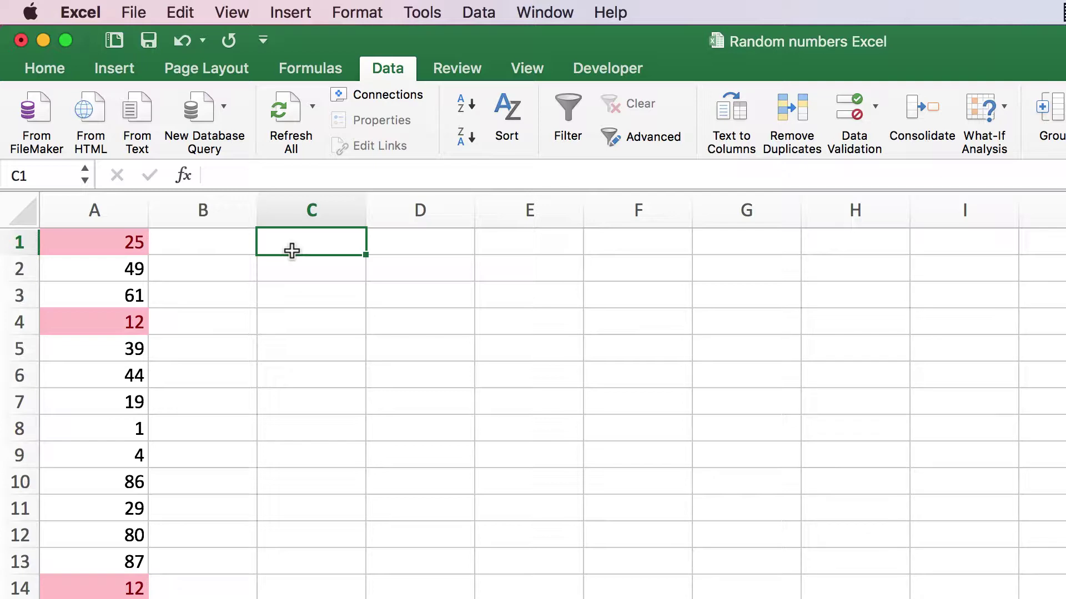
pyautogui.hotkey('ctrl', ';')
pyautogui.press('Return')
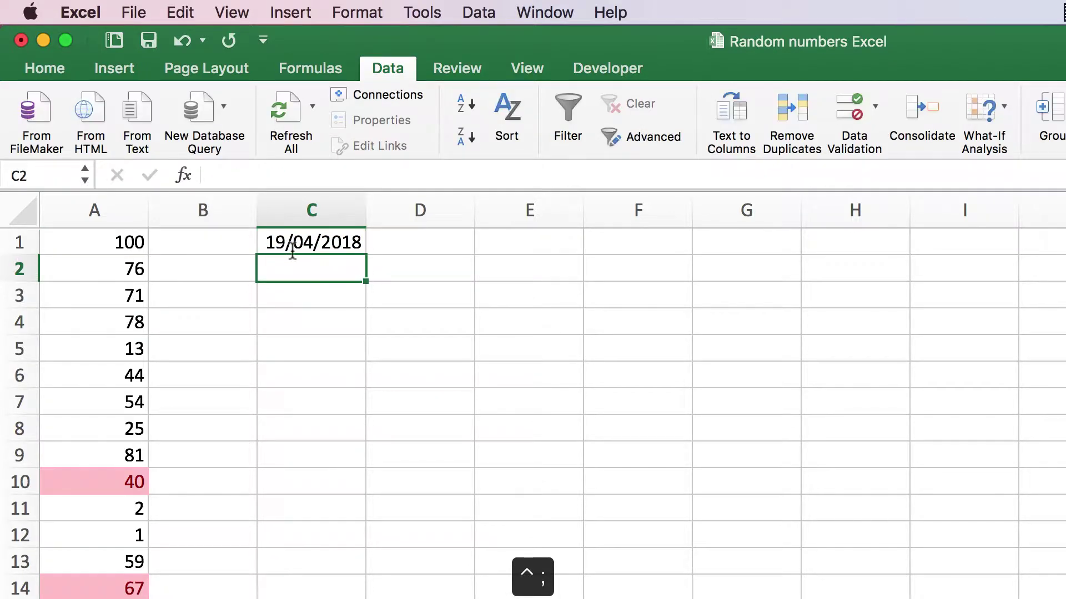
pyautogui.click(325, 242)
# - Calculate the date one year after C1 in cell C2 with the formula =C1+365
pyautogui.click(305, 269)
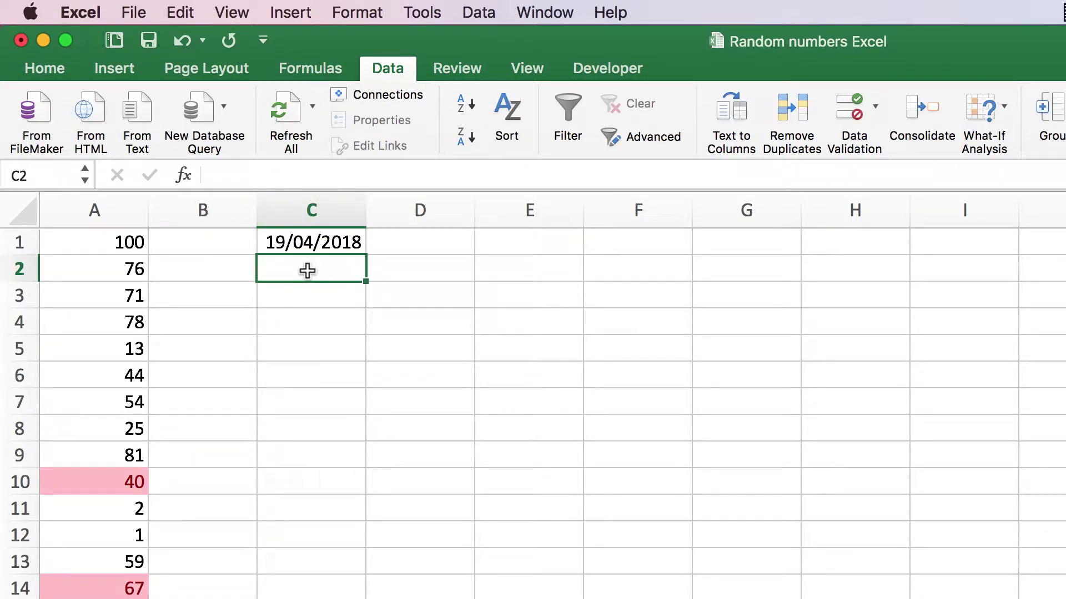
pyautogui.write('=')
pyautogui.click(307, 237)
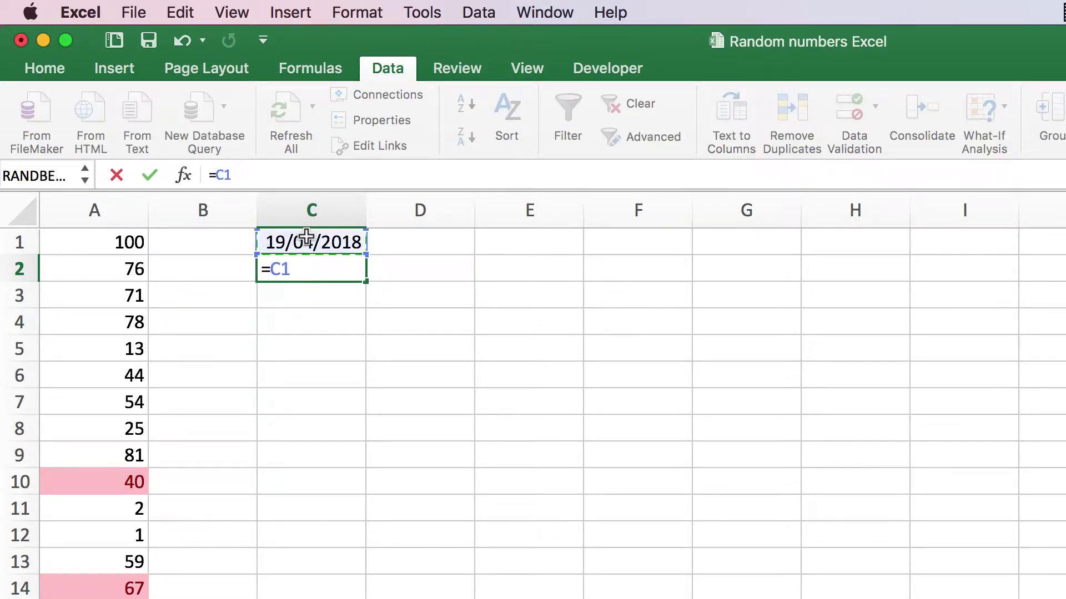
pyautogui.write('+3')
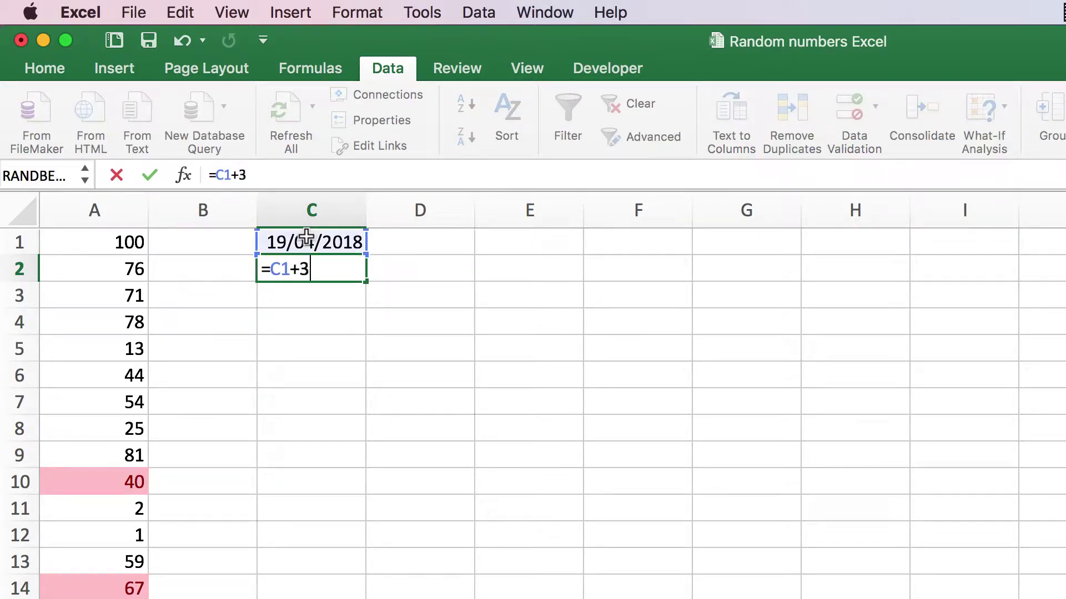
pyautogui.write('65')
pyautogui.press('Return')
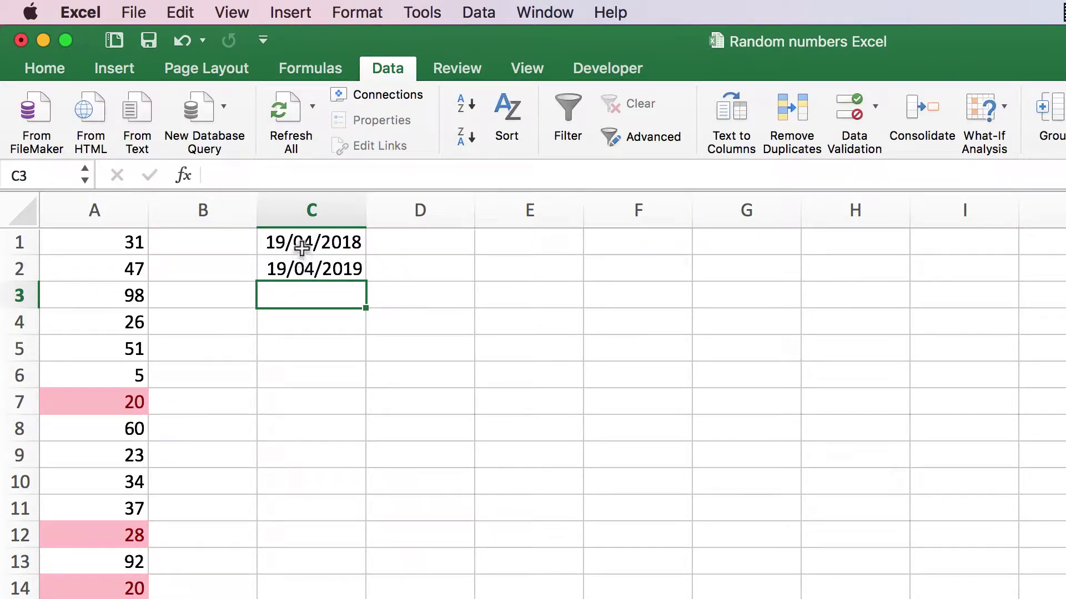
pyautogui.click(301, 248)
pyautogui.click(290, 268)
pyautogui.click(288, 307)
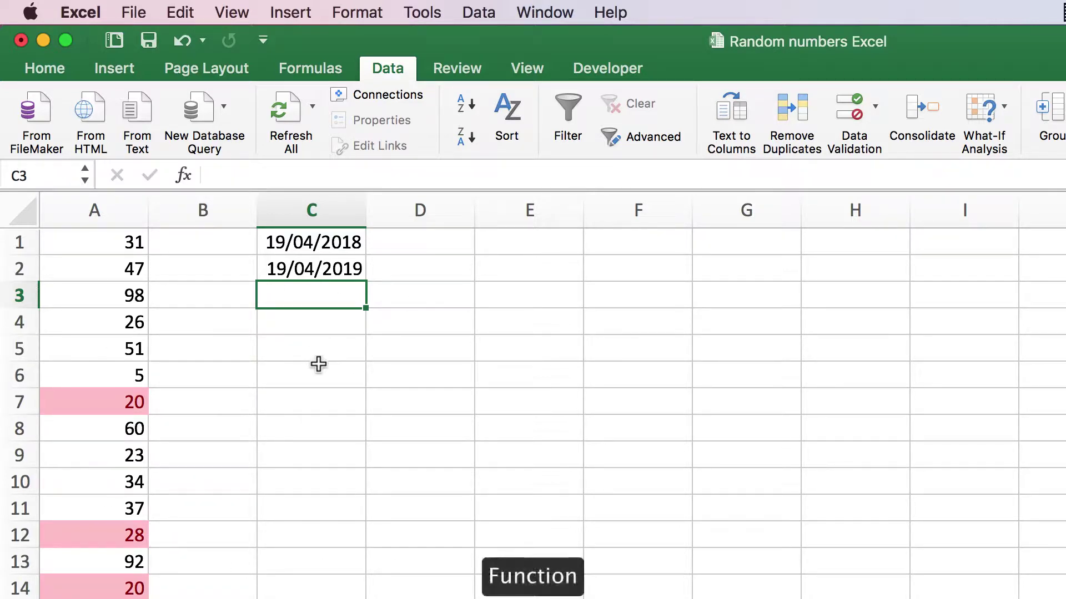
# - Recalculate the worksheet repeatedly to regenerate the random numbers in column A
pyautogui.press('F9')
pyautogui.press('F9')
pyautogui.press('F9')
pyautogui.press('F9')
pyautogui.press('F9')
pyautogui.press('F9')
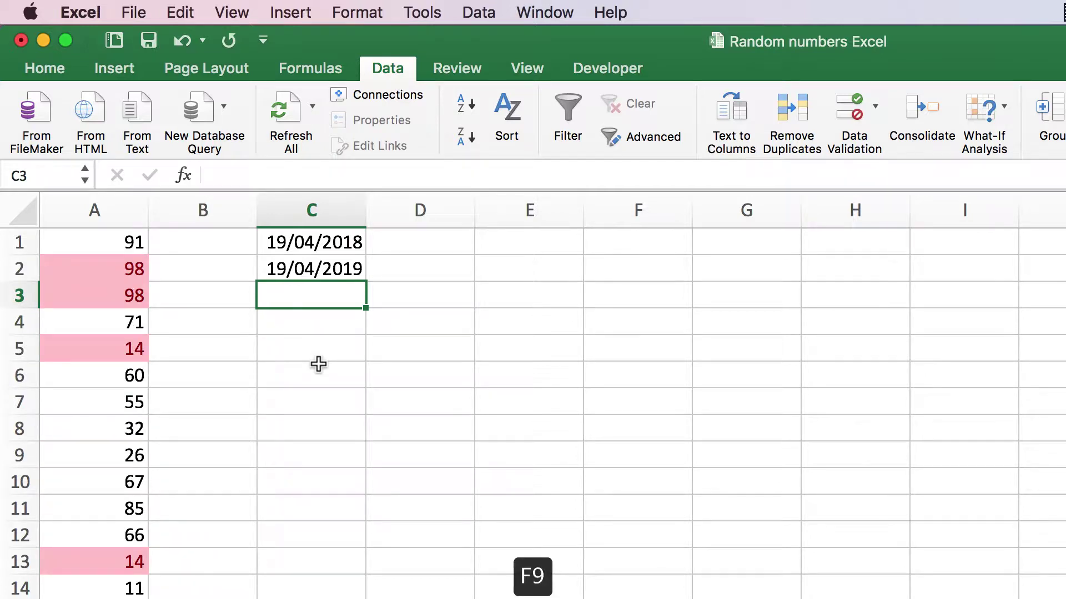
pyautogui.press('F9')
pyautogui.press('F9')
pyautogui.press('F9')
pyautogui.press('F9')
pyautogui.press('F9')
pyautogui.press('F9')
pyautogui.press('F9')
pyautogui.press('F9')
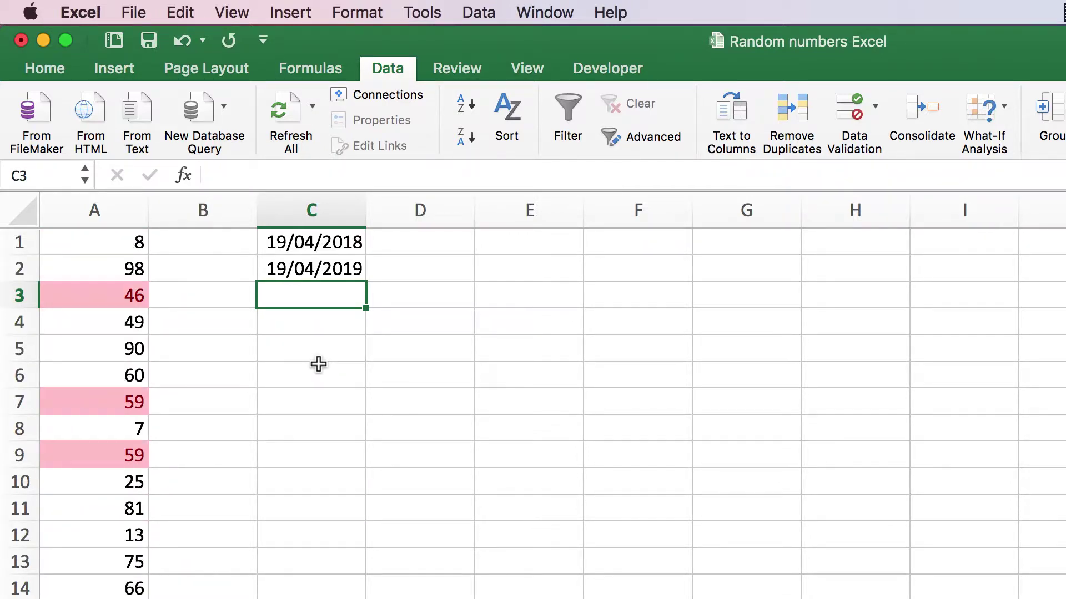
pyautogui.press('F9')
pyautogui.press('F9')
pyautogui.press('F9')
pyautogui.press('F9')
pyautogui.press('F9')
pyautogui.press('F9')
pyautogui.press('F9')
pyautogui.press('F9')
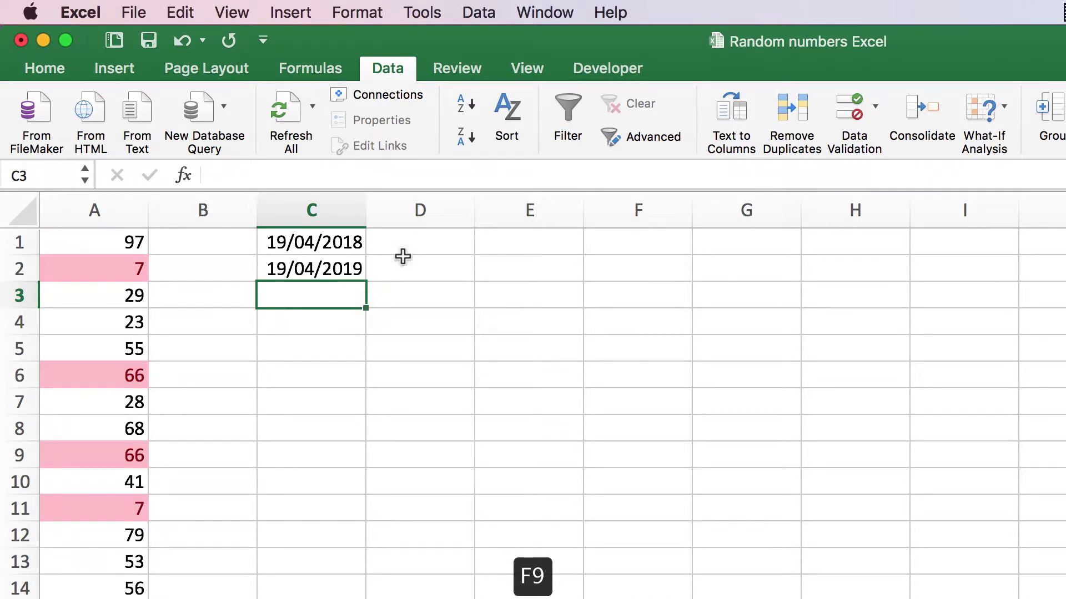
# - Build a RANDBETWEEN formula in cell D1 with C1 as the bottom and C2 as the top value
pyautogui.click(407, 245)
pyautogui.write('=')
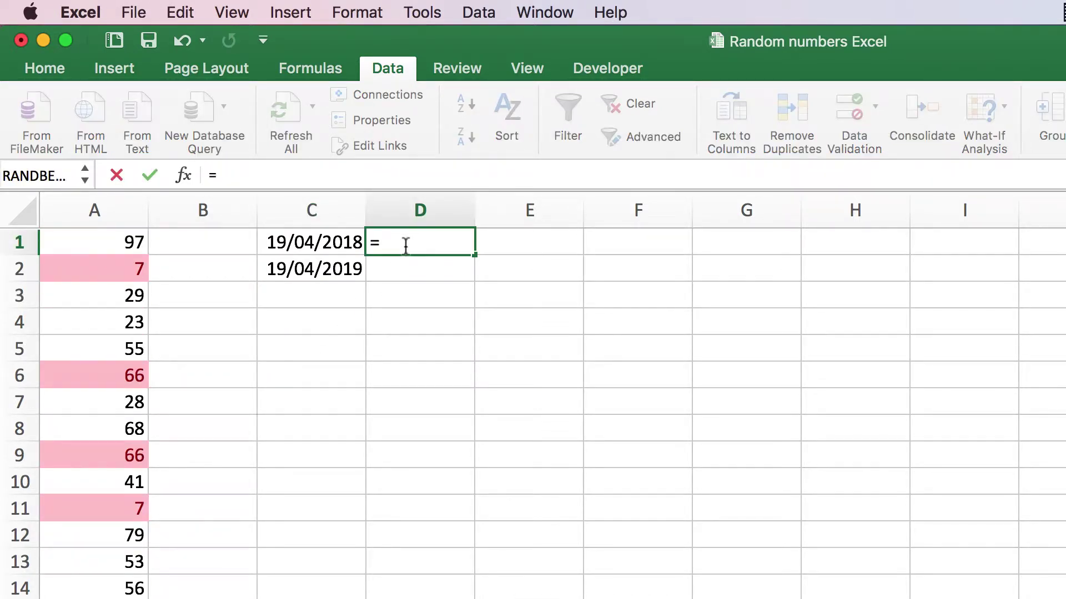
pyautogui.write('r')
pyautogui.doubleClick(435, 285)
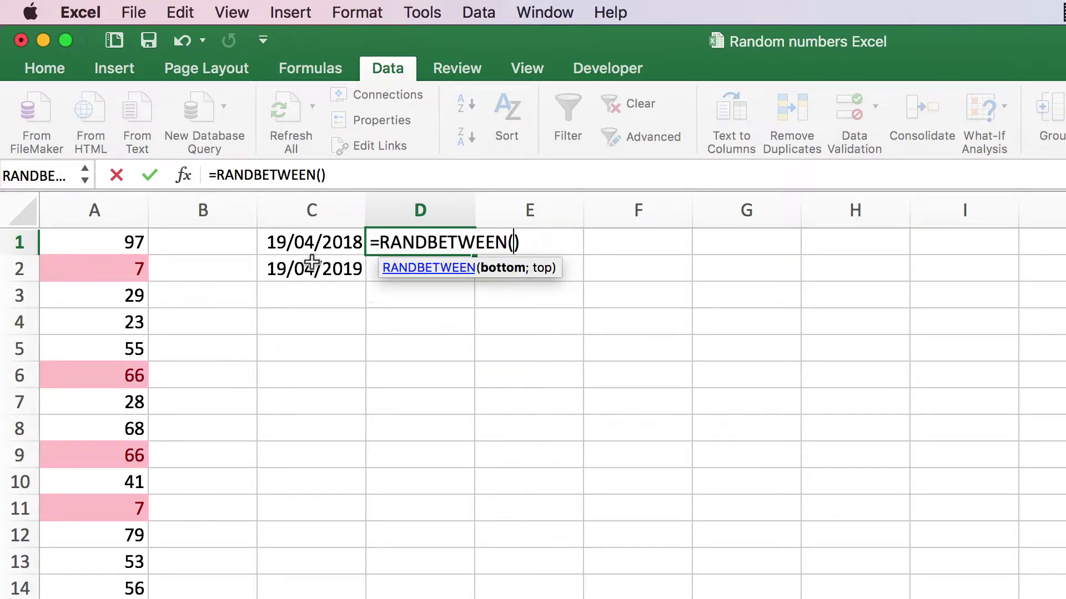
pyautogui.click(309, 243)
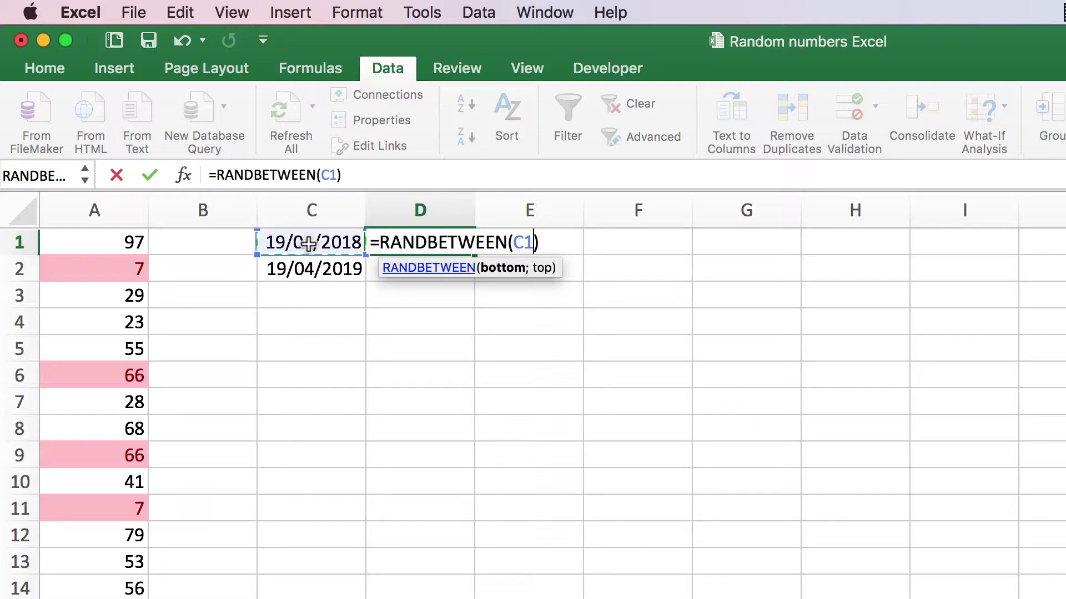
pyautogui.write(';')
pyautogui.click(318, 270)
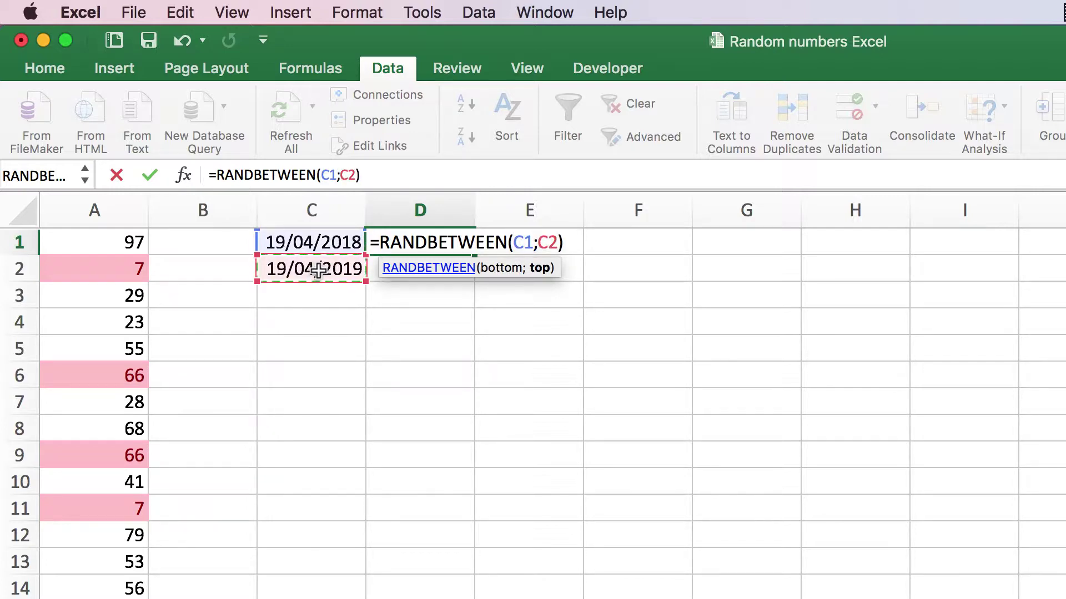
# - Make both references in the D1 formula absolute and enter it as =RANDBETWEEN($C$1;$C$2)
pyautogui.moveTo(321, 175); pyautogui.dragTo(350, 169)
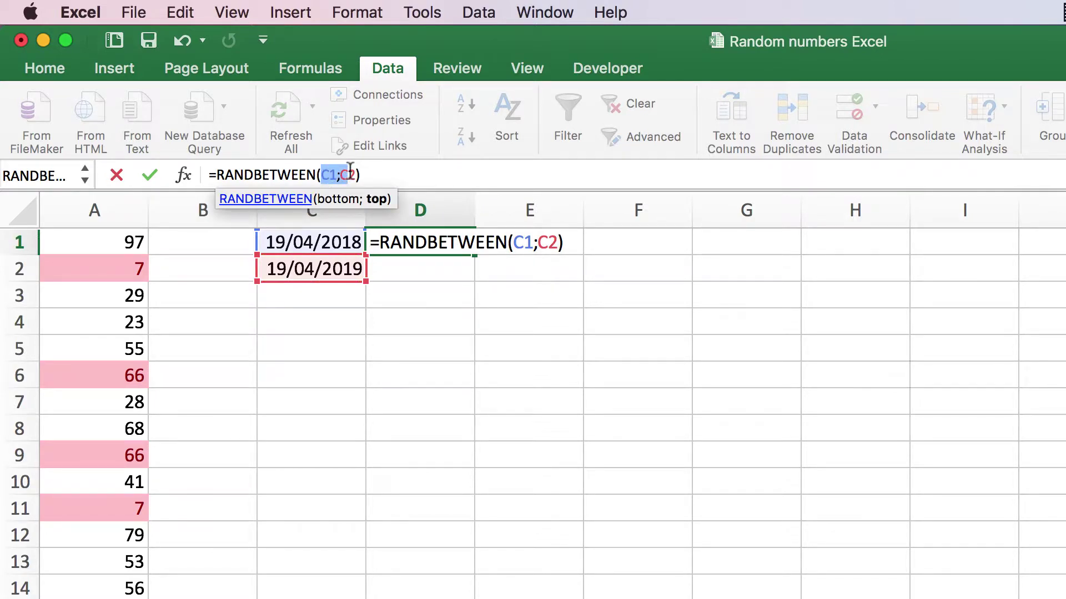
pyautogui.press('F4')
pyautogui.click(337, 175)
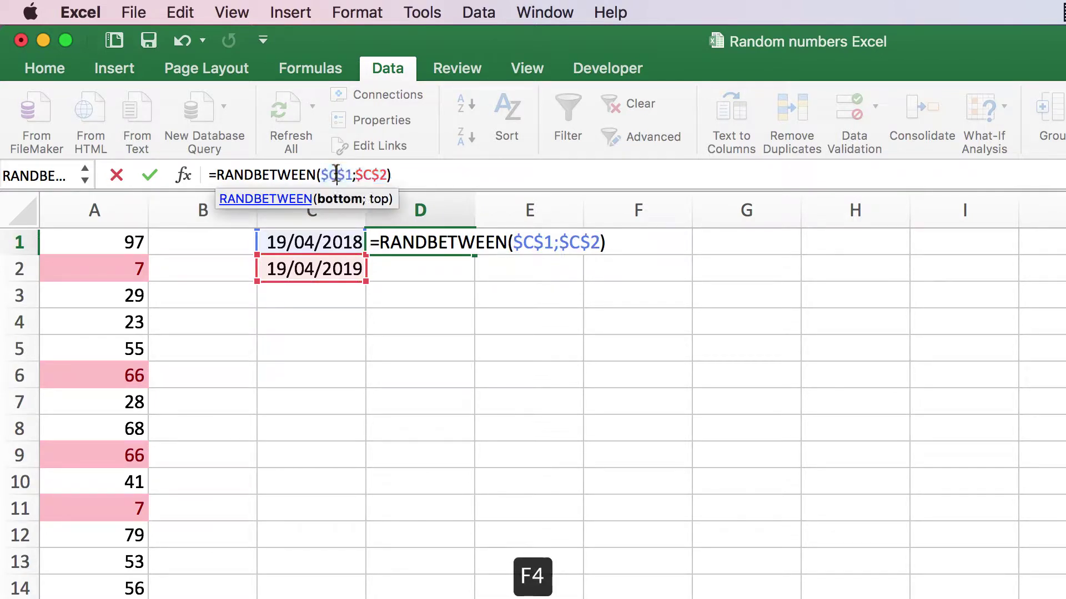
pyautogui.click(371, 176)
pyautogui.click(320, 177)
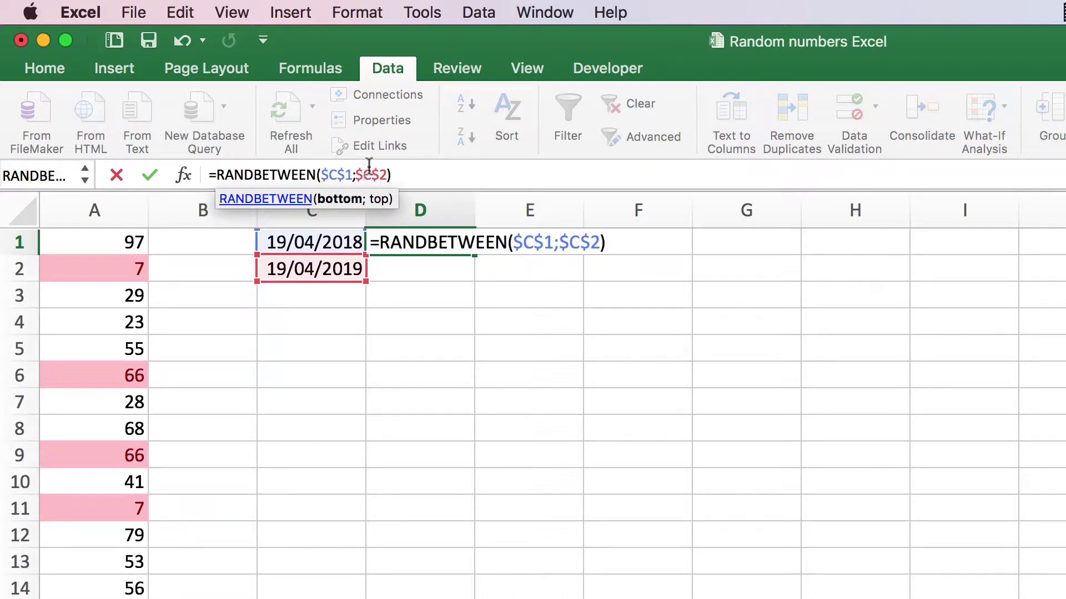
pyautogui.press('Return')
# - Fill the RANDBETWEEN formula from D1 down to D18
pyautogui.click(414, 246)
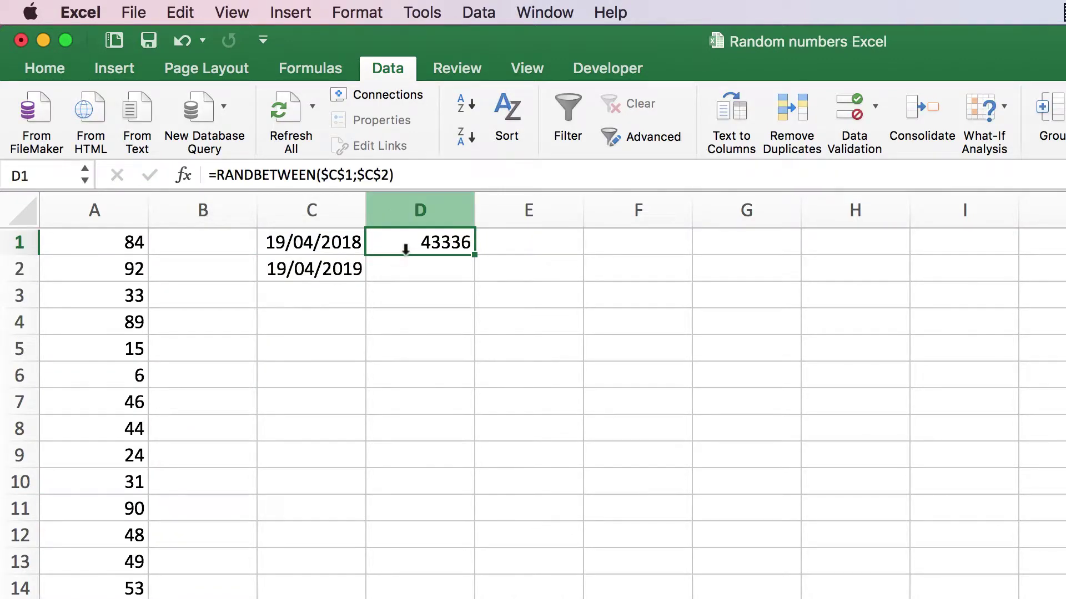
pyautogui.moveTo(473, 255); pyautogui.dragTo(446, 598)
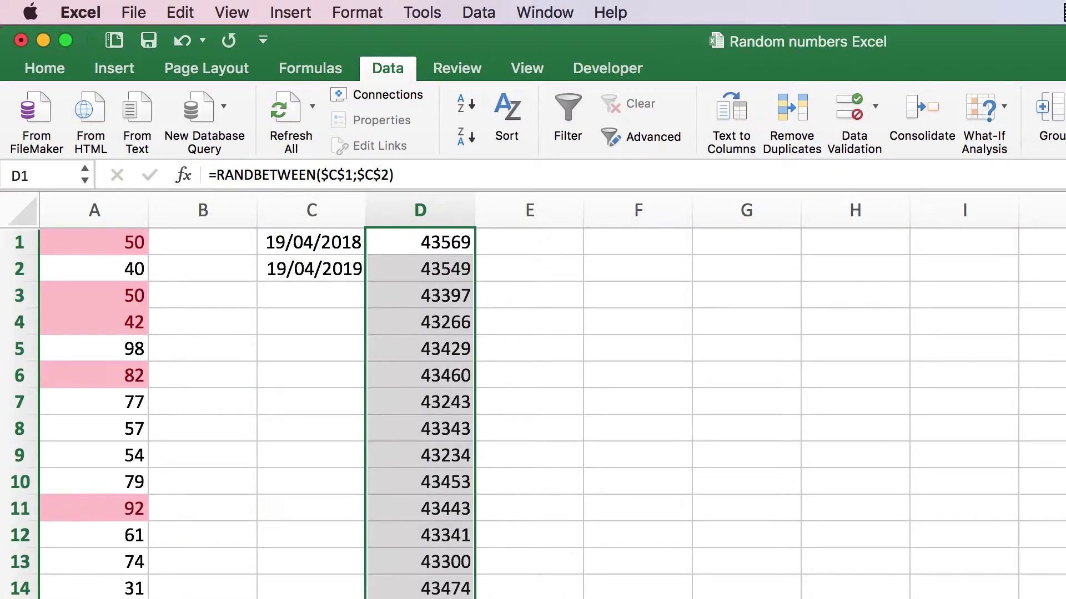
pyautogui.click(420, 295)
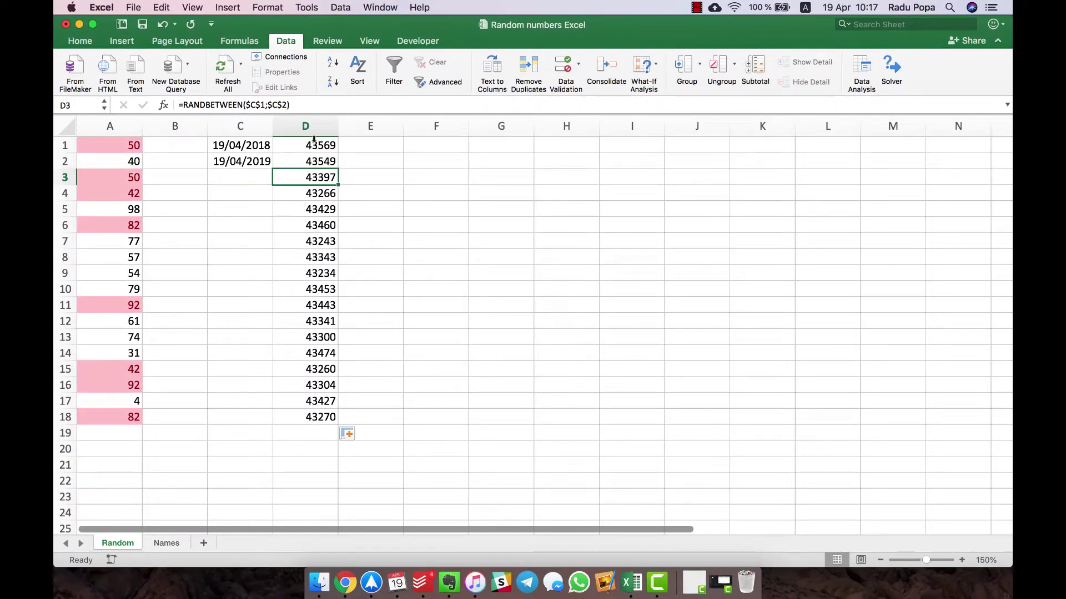
# - Format all of column D with the Short Date number format
pyautogui.click(313, 128)
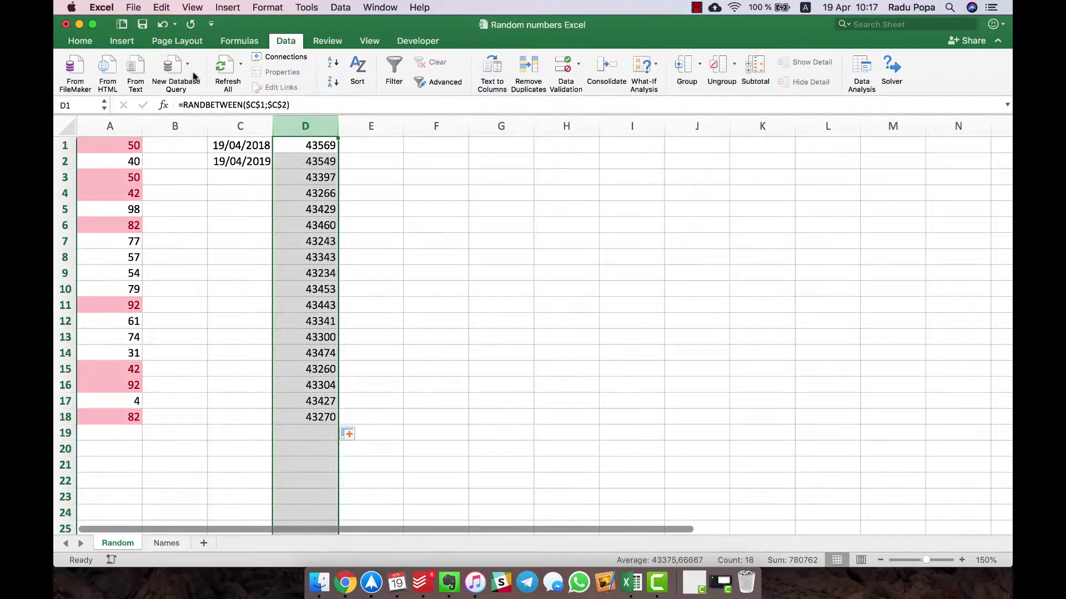
pyautogui.click(81, 41)
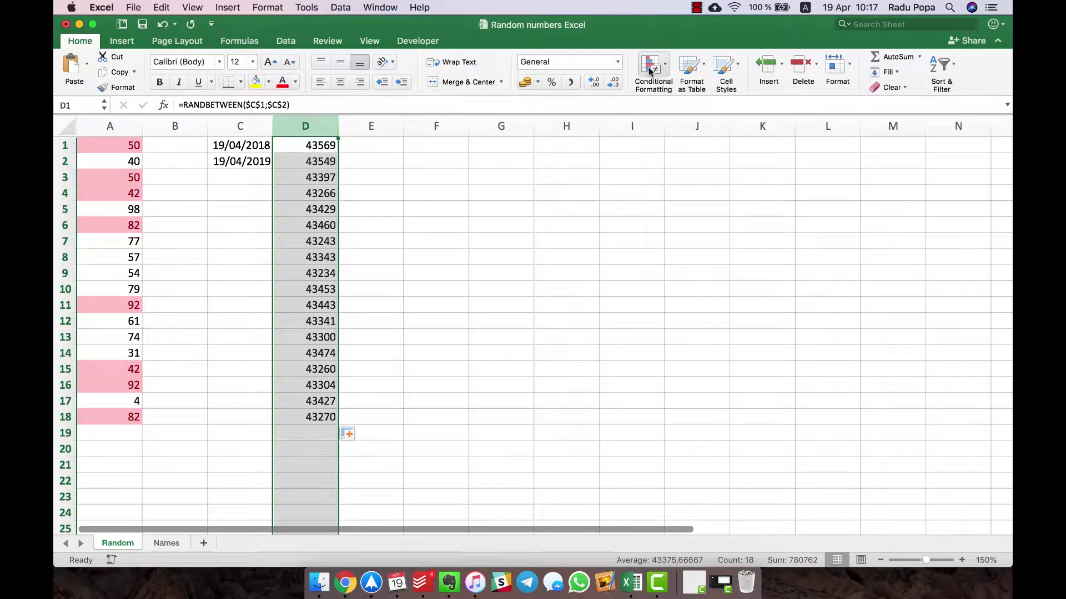
pyautogui.click(618, 62)
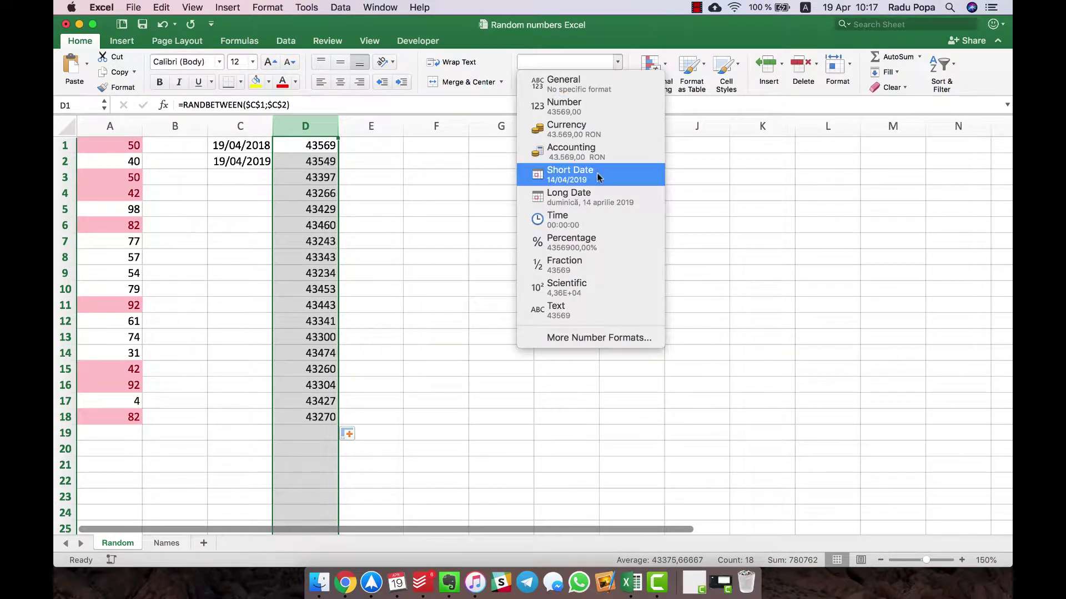
pyautogui.click(589, 175)
pyautogui.click(333, 184)
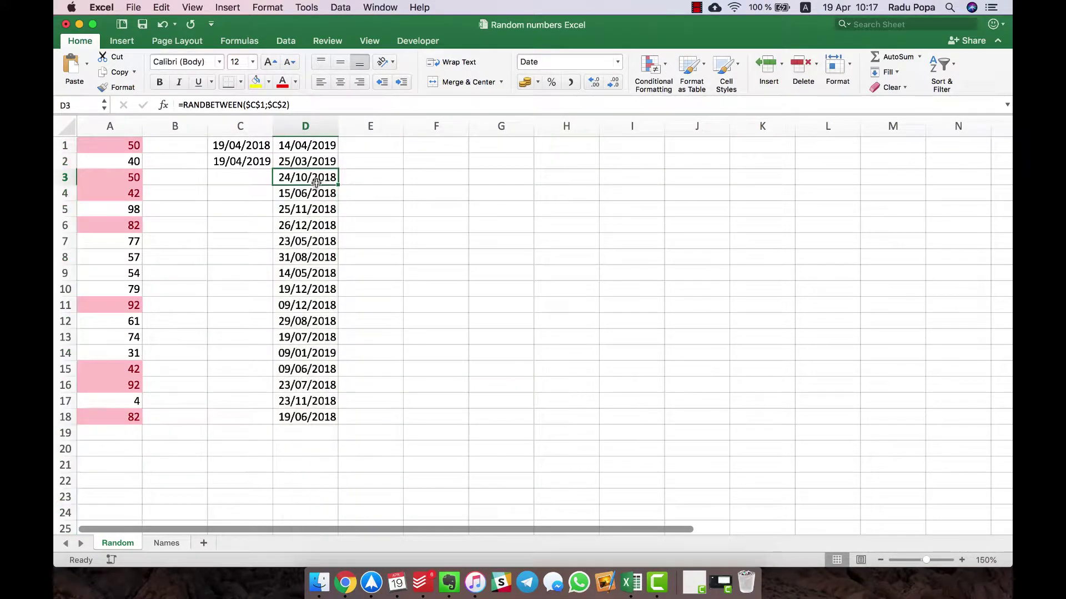
# - Recalculate the sheet several times to regenerate the random numbers in column A and the random dates in column D
pyautogui.click(391, 260)
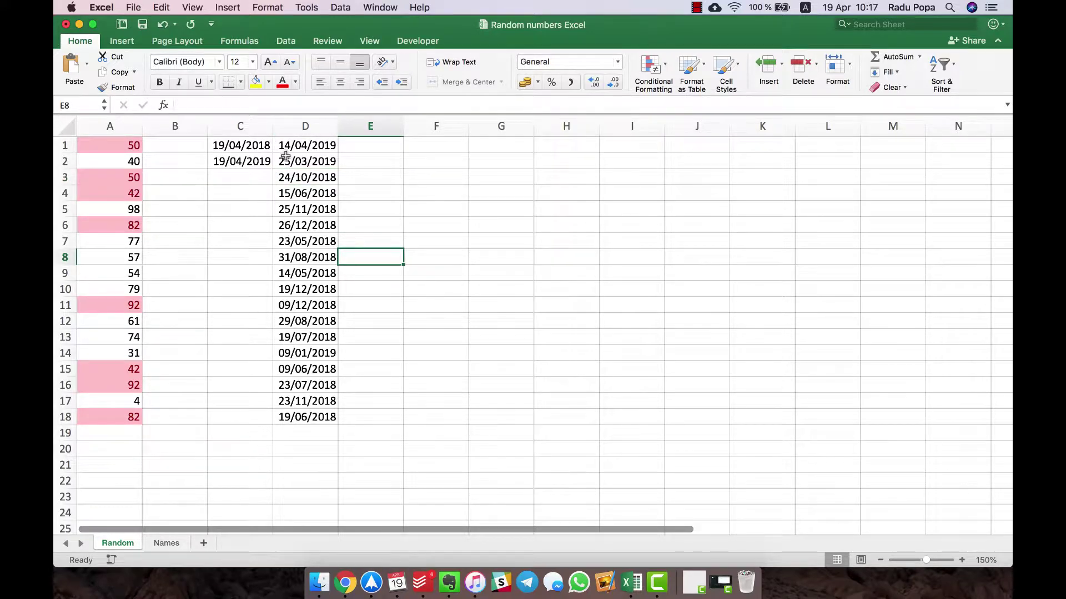
pyautogui.click(283, 146)
pyautogui.click(243, 146)
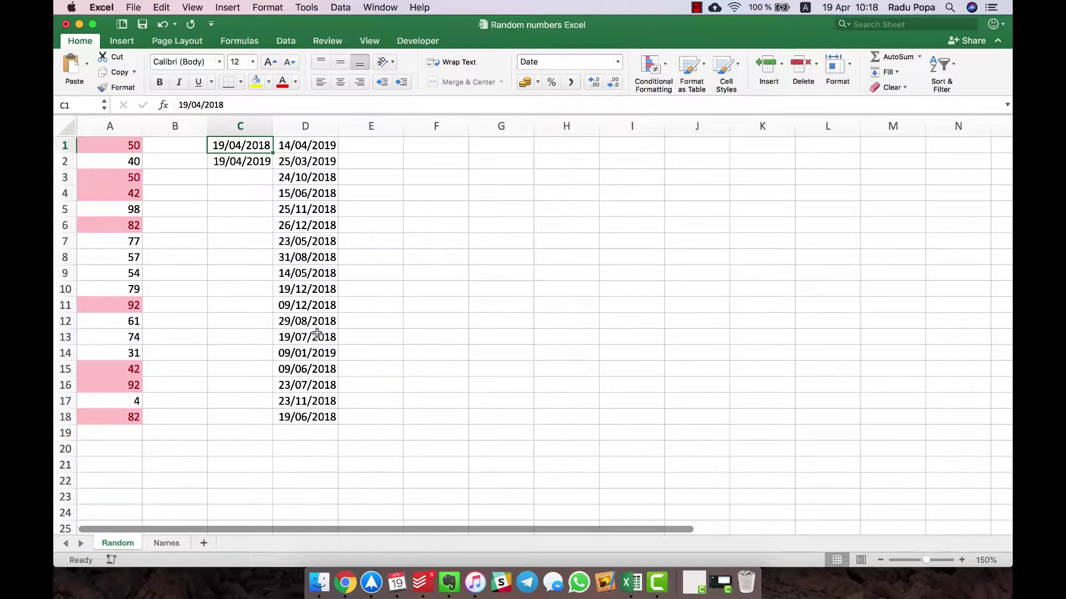
pyautogui.press('F9')
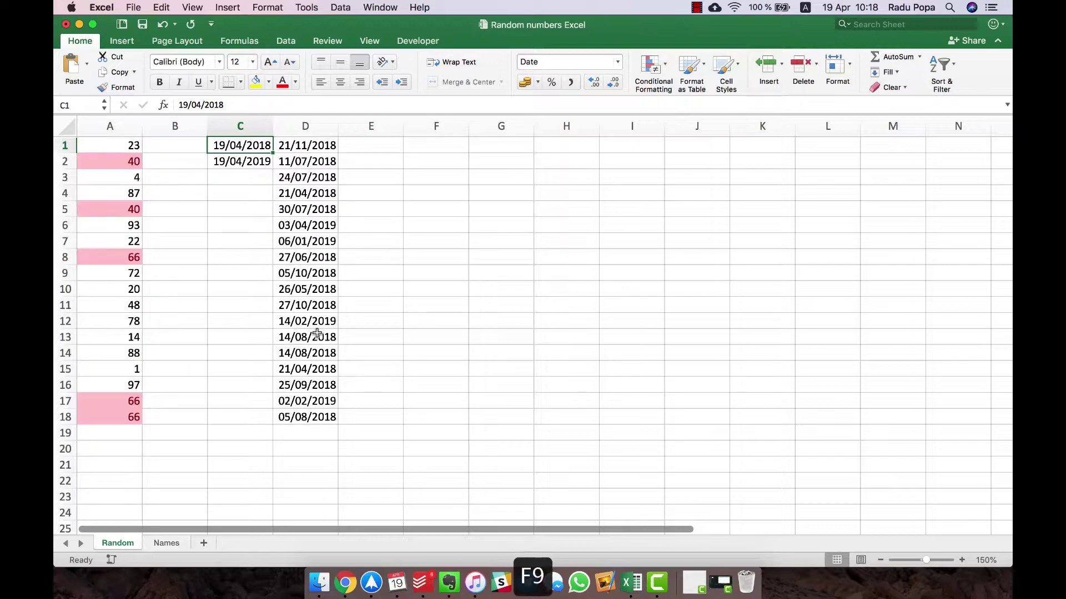
pyautogui.press('F9')
pyautogui.press('F9')
pyautogui.press('F9')
pyautogui.press('F9')
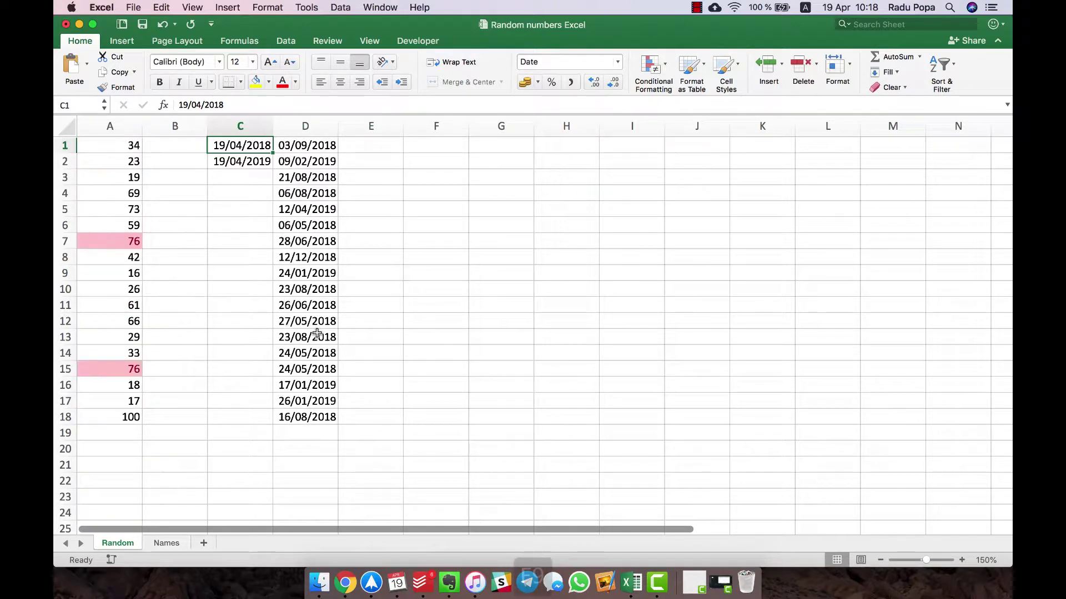
pyautogui.press('F9')
pyautogui.press('F9')
pyautogui.press('F9')
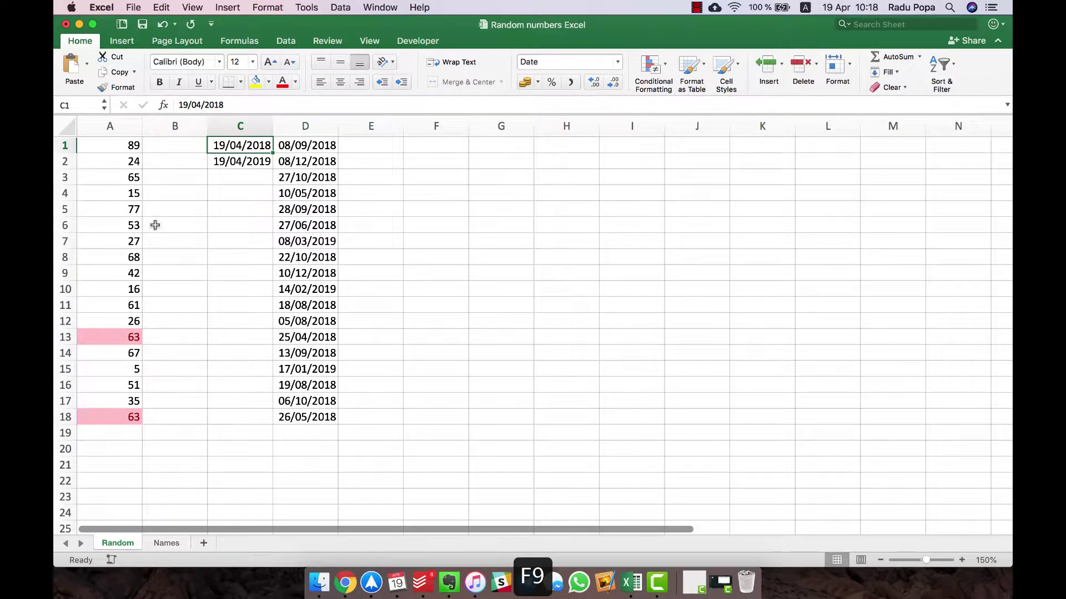
# - Review the RANDBETWEEN formulas in A2 and D1, then select the empty cell F1
pyautogui.click(112, 154)
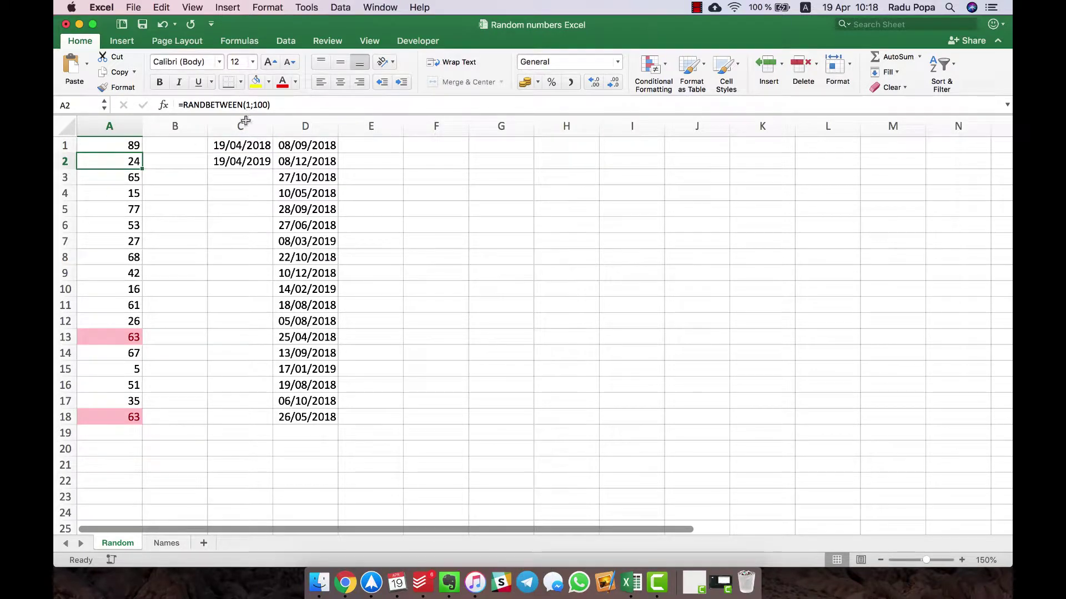
pyautogui.click(304, 148)
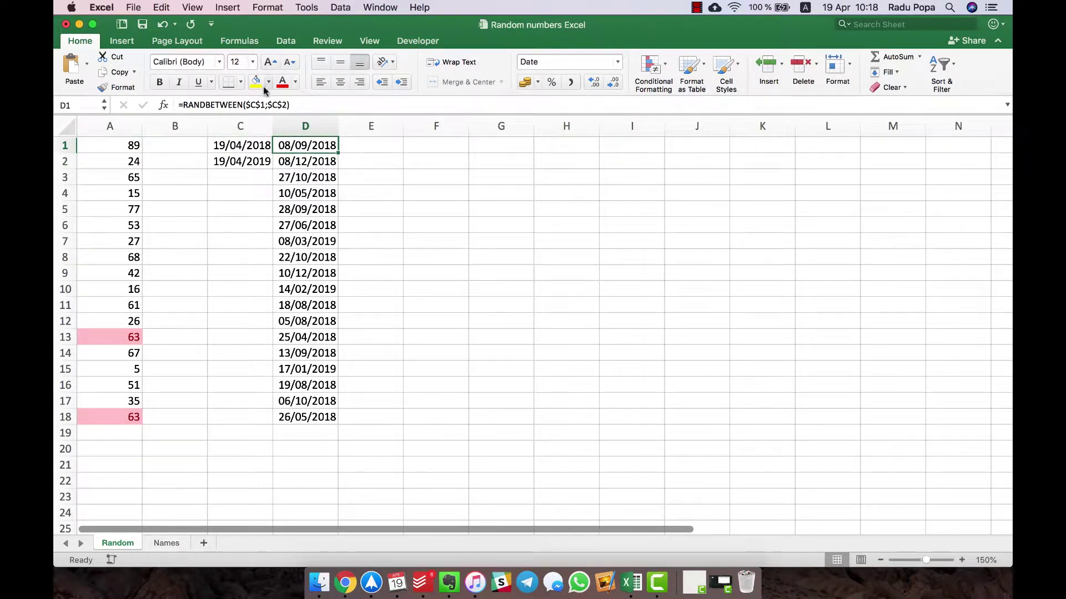
pyautogui.click(431, 148)
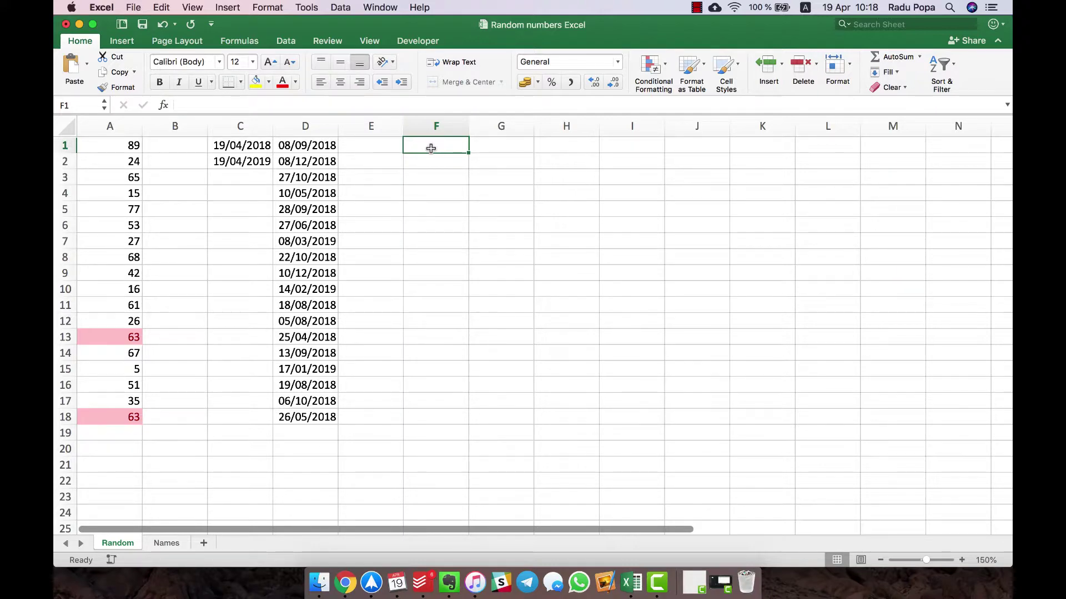
# - Examine the Names sheet, including the first-name and last-name columns and the index numbers beside them
pyautogui.click(166, 544)
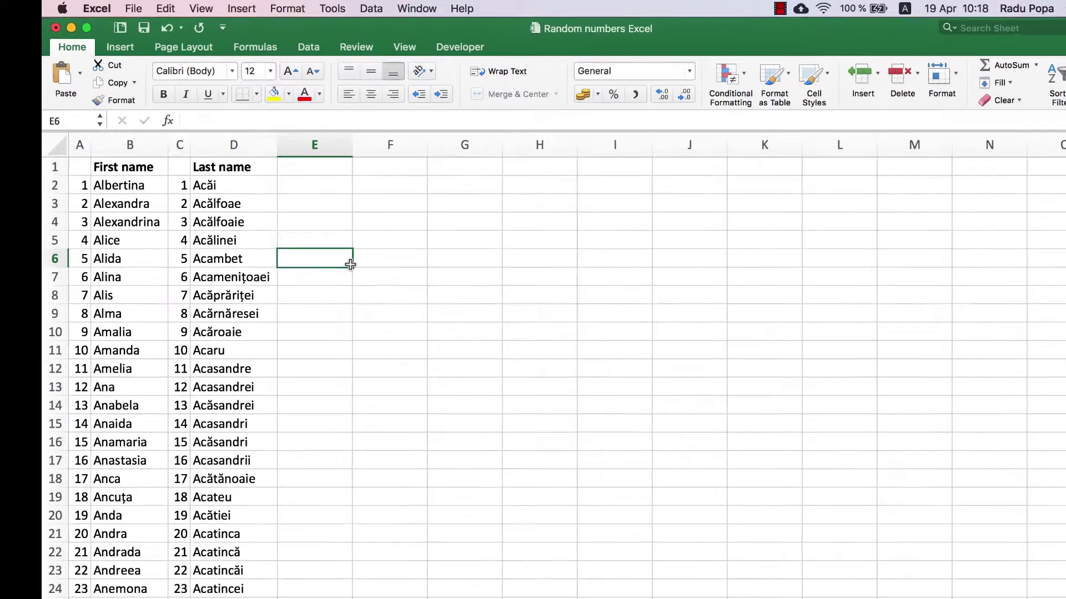
pyautogui.press('Up')
pyautogui.press('Up')
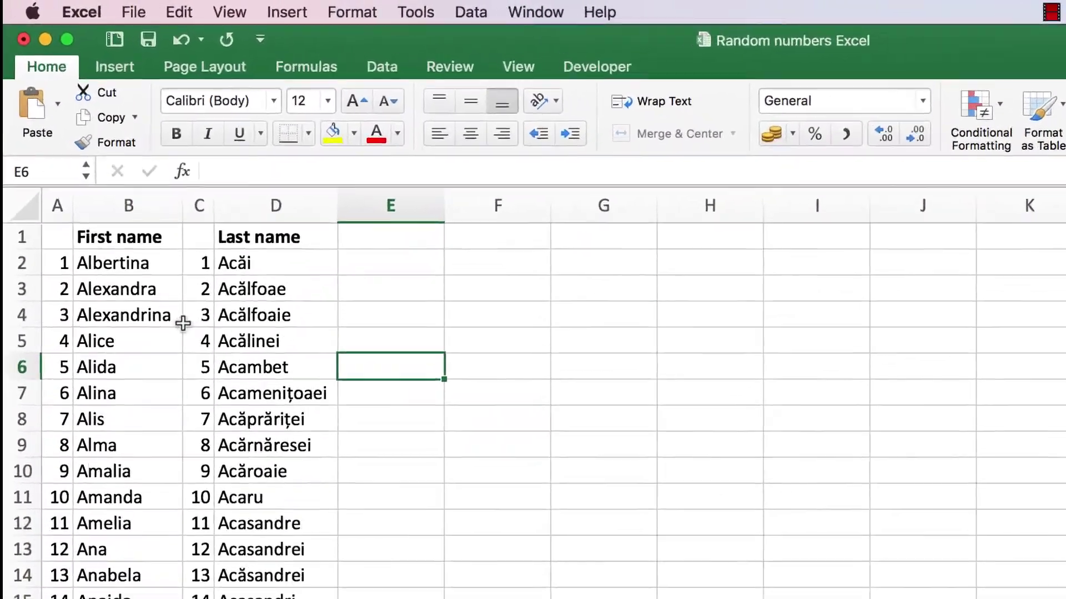
pyautogui.scroll(-10, 103, 446)
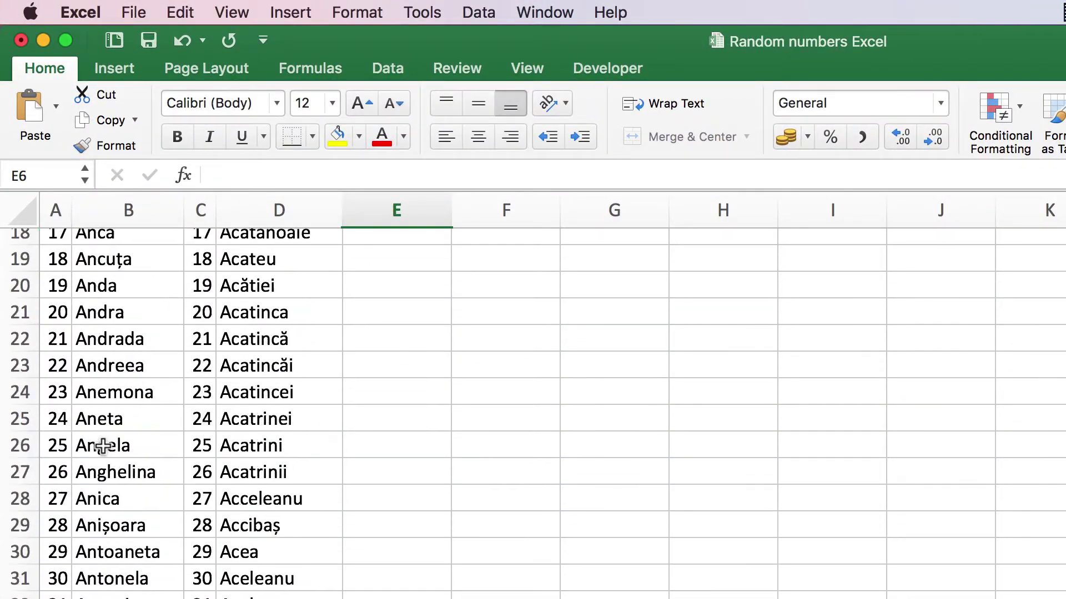
pyautogui.scroll(10, 103, 446)
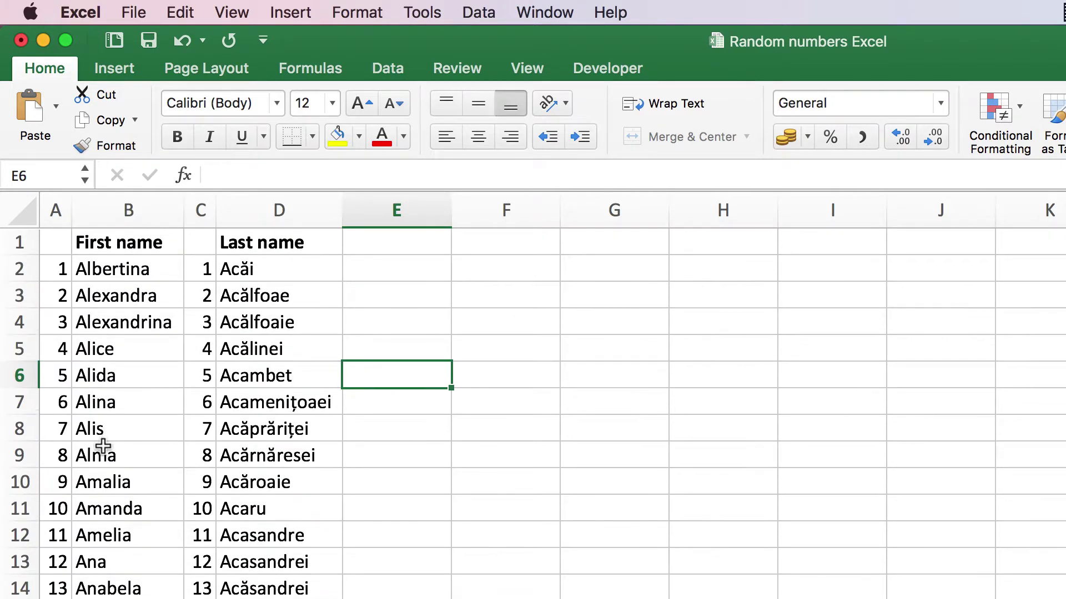
pyautogui.click(122, 233)
pyautogui.click(268, 225)
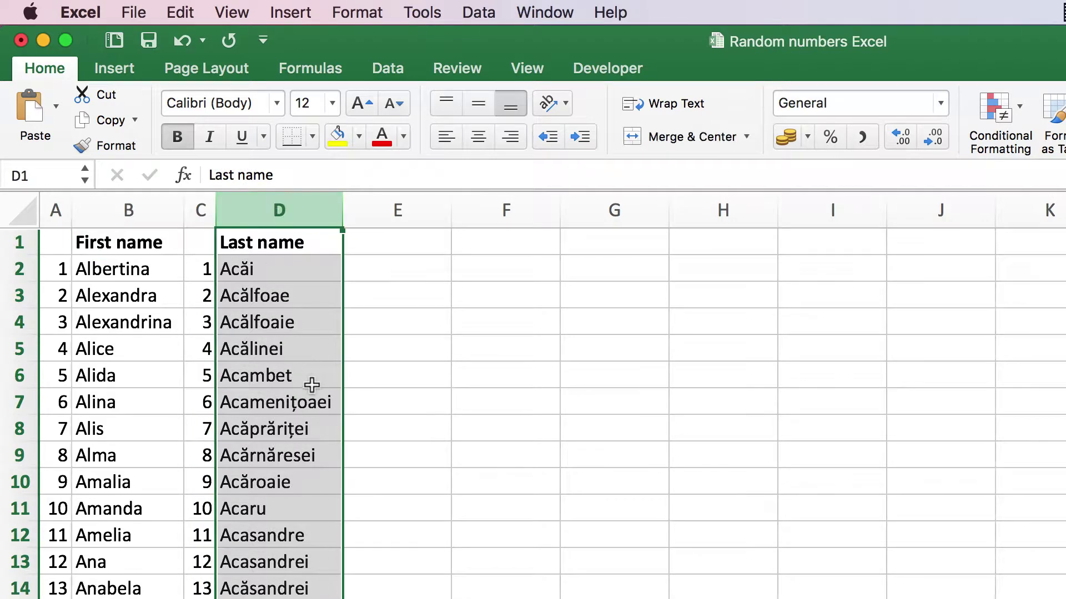
pyautogui.click(288, 377)
pyautogui.click(56, 268)
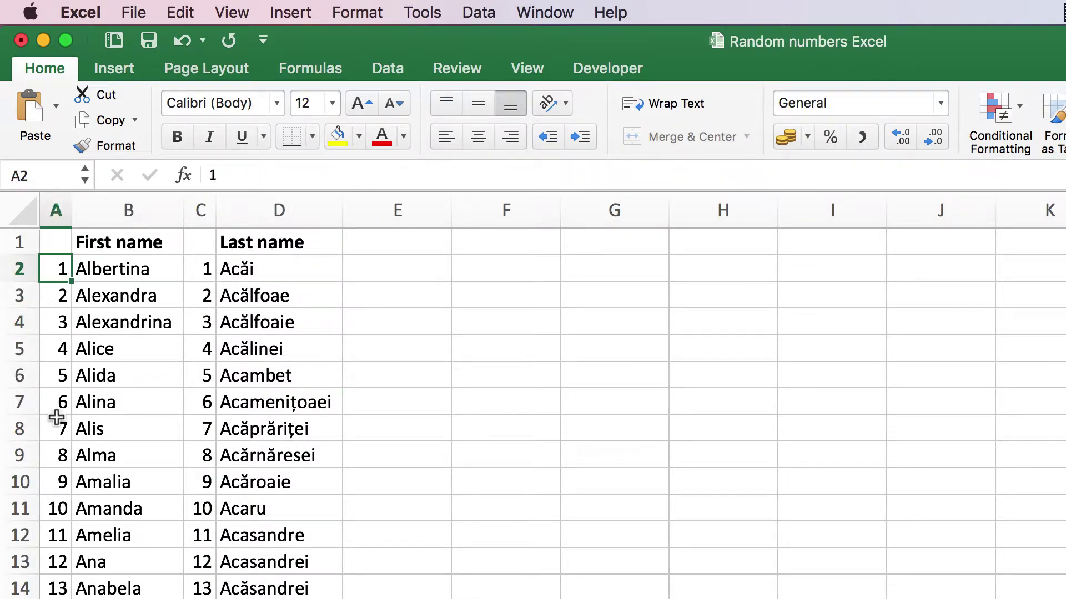
pyautogui.scroll(-5, 57, 412)
pyautogui.click(54, 361)
# - Return to the Random sheet and enter =RANDBETWEEN(1;49) in cell F1
pyautogui.click(48, 480)
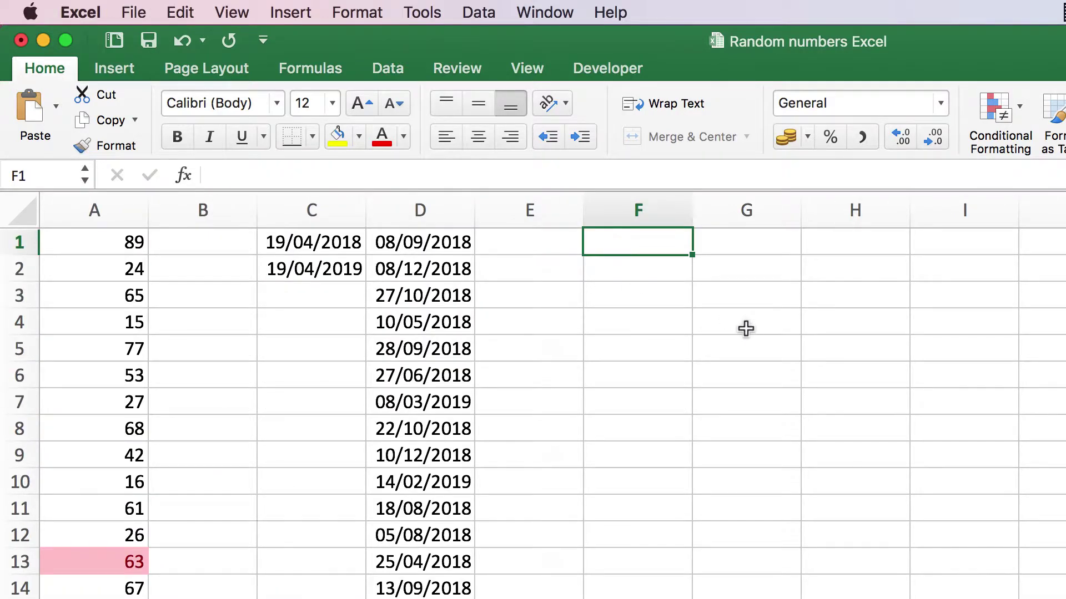
pyautogui.write('=ran')
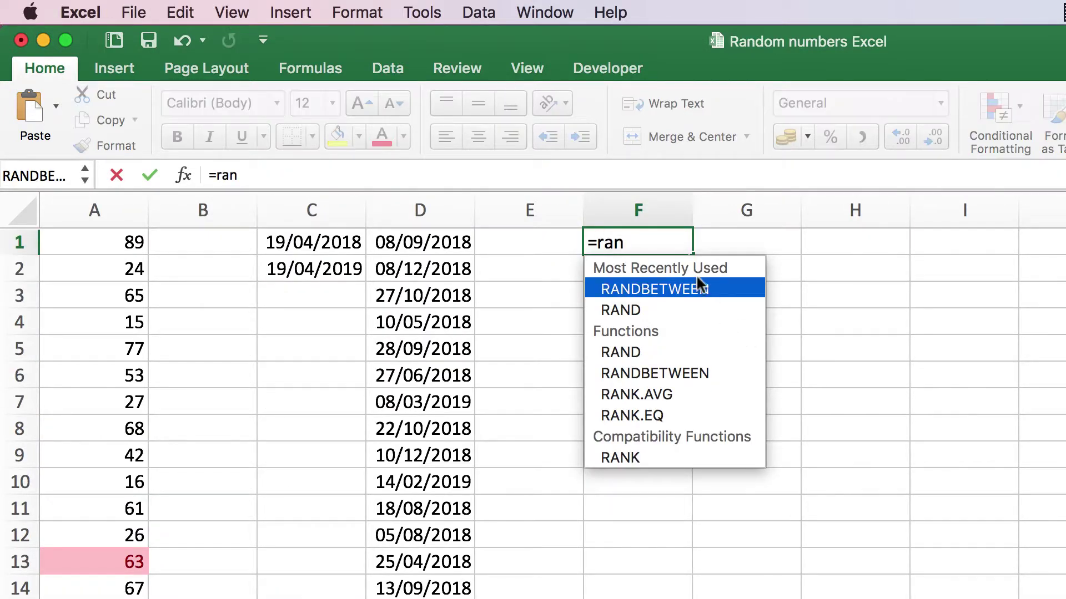
pyautogui.doubleClick(698, 291)
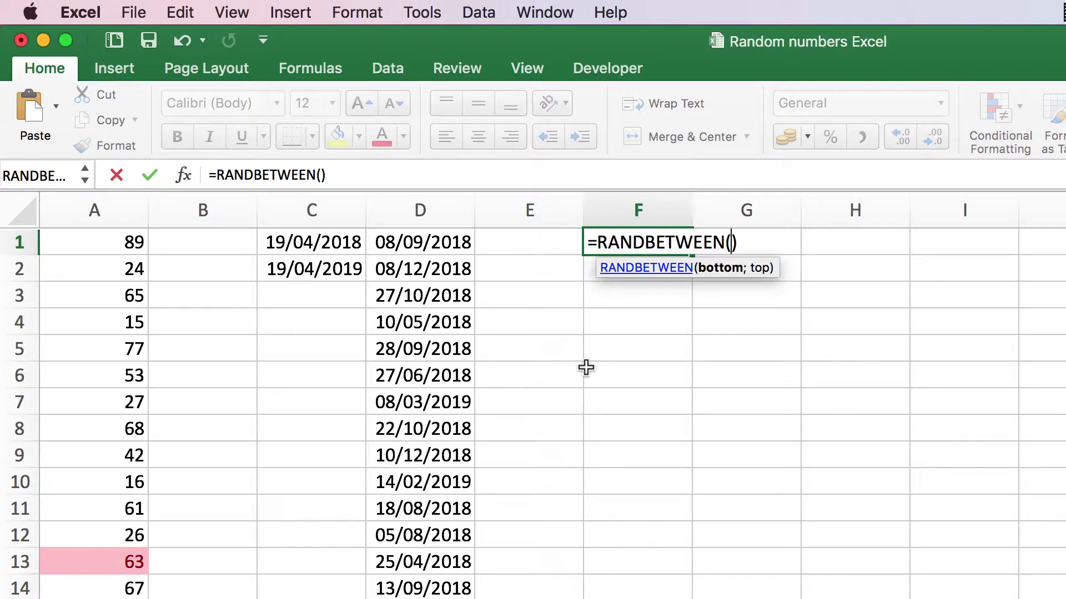
pyautogui.write('1;49')
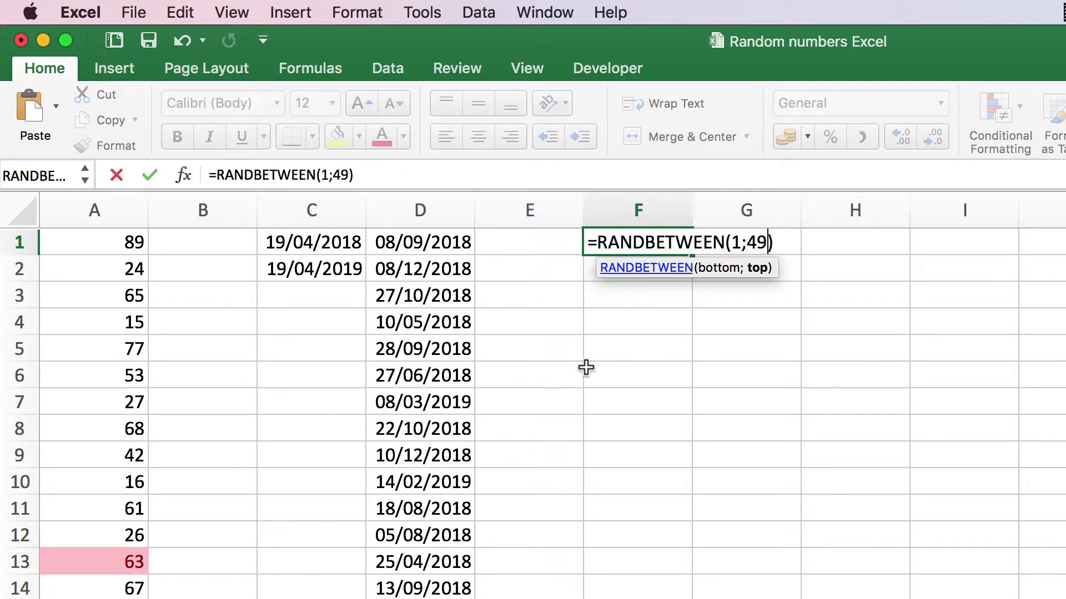
pyautogui.press('Return')
# - Enter =RANDBETWEEN(1;49) in cell G1 as a second random index
pyautogui.press('Up')
pyautogui.press('Right')
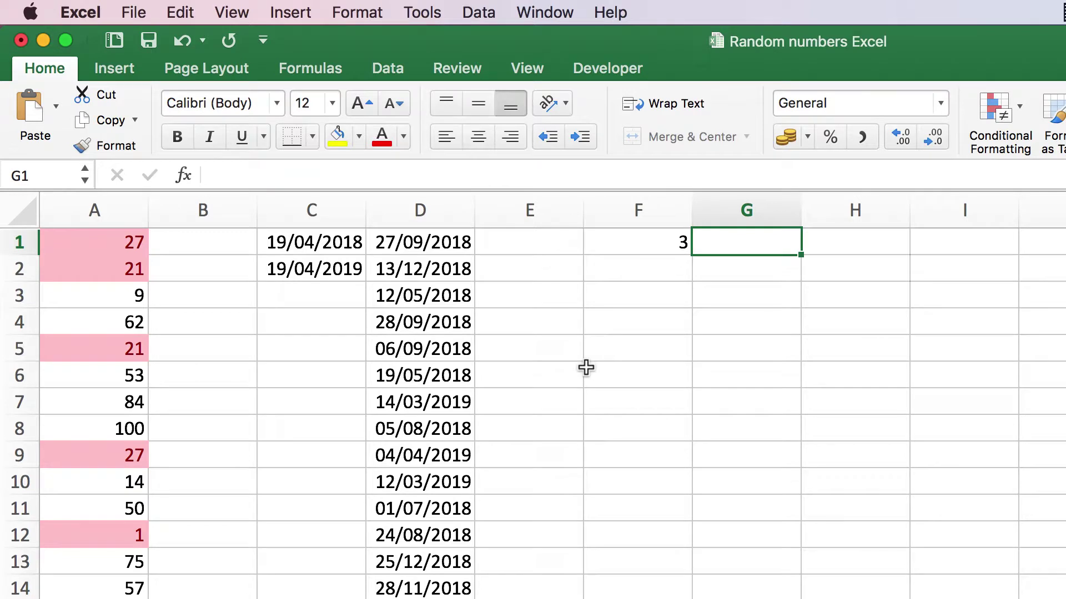
pyautogui.write('=rand')
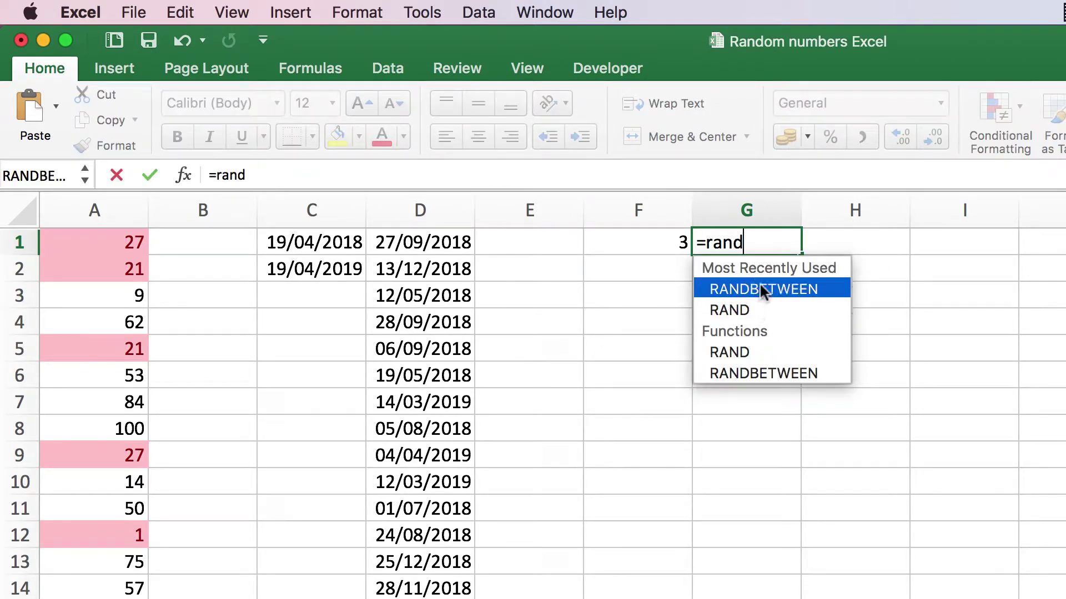
pyautogui.doubleClick(761, 288)
pyautogui.write('1;')
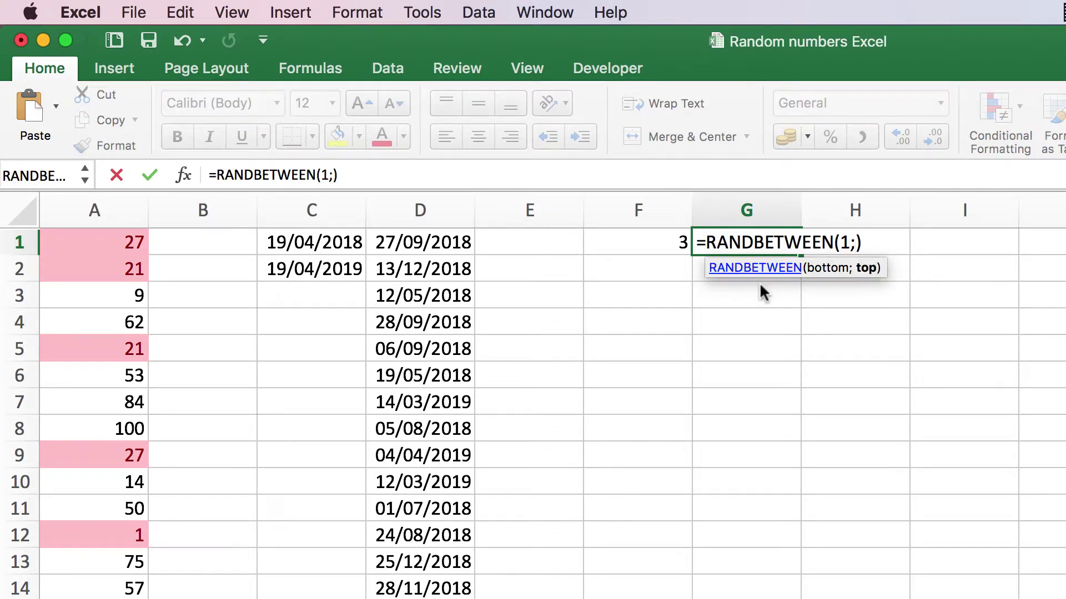
pyautogui.write('49')
pyautogui.press('Return')
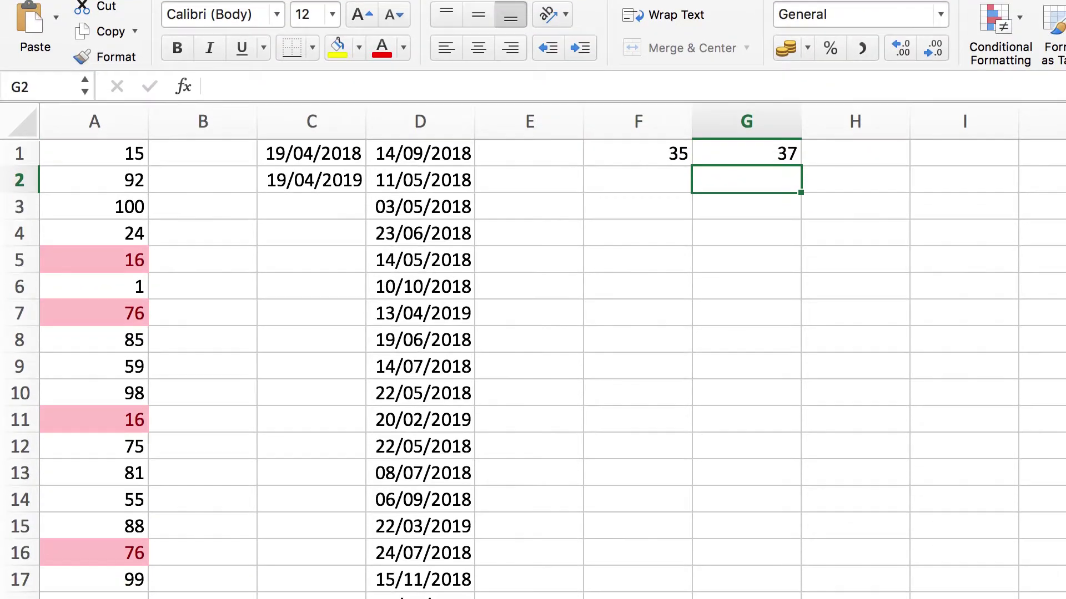
# - Check the last index number of both the first-name and last-name lists on the Names sheet
pyautogui.click(172, 521)
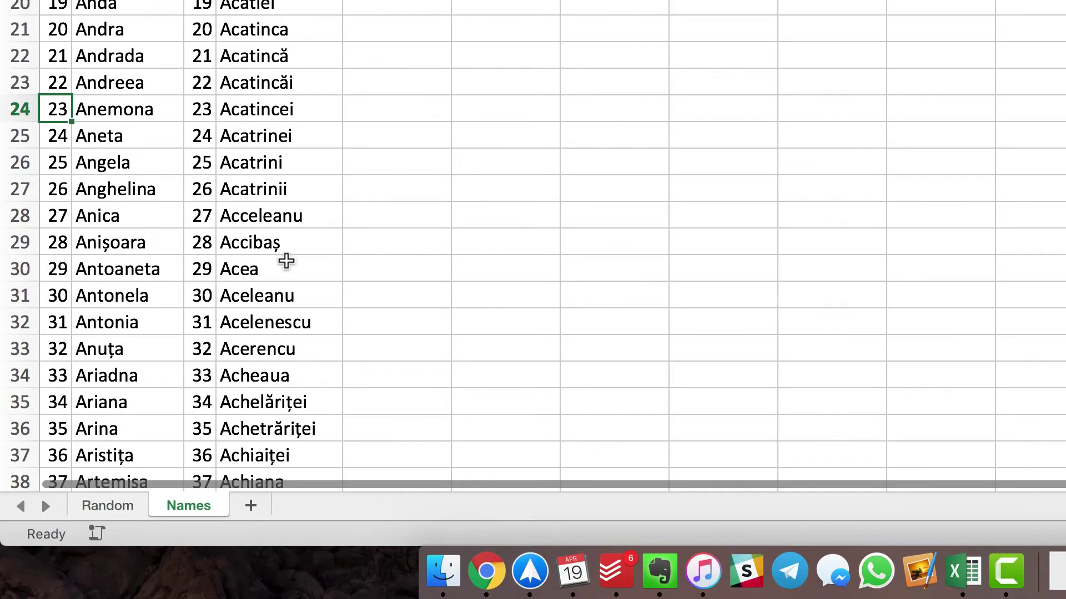
pyautogui.scroll(-6, 286, 260)
pyautogui.click(203, 329)
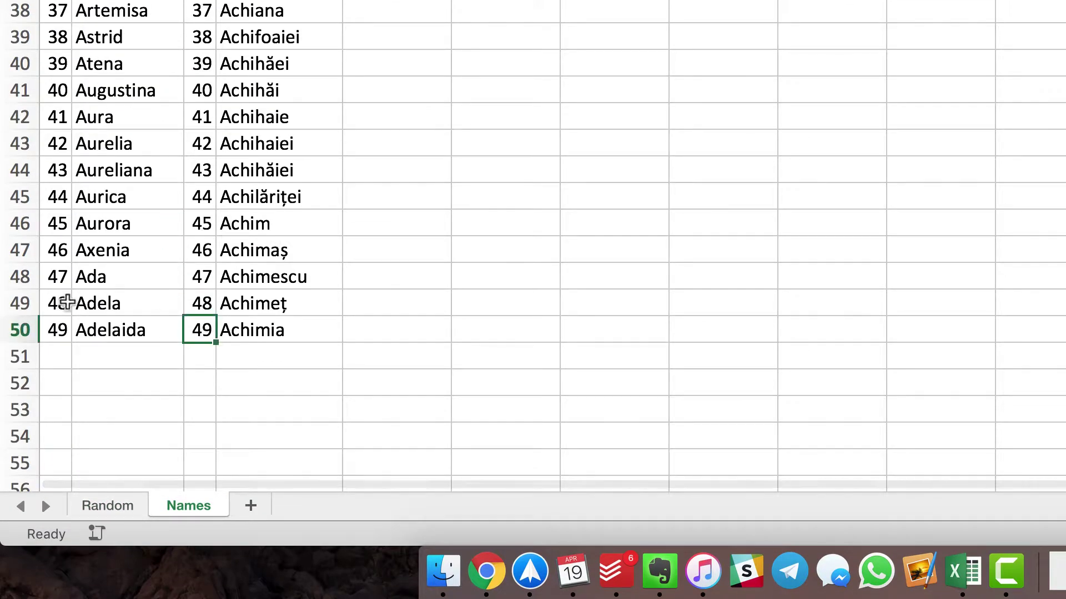
pyautogui.click(44, 328)
pyautogui.scroll(15, 42, 329)
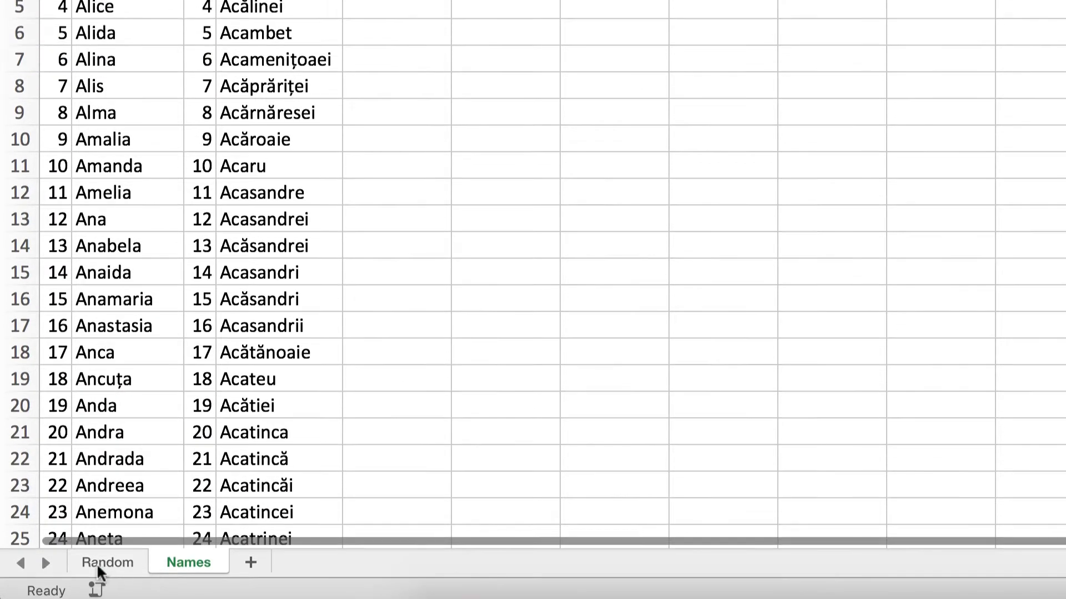
# - In H1 of the Random sheet, look up the first name for the index in F1 with =VLOOKUP(F1;Names!A:B;2;0)
pyautogui.click(99, 506)
pyautogui.click(858, 248)
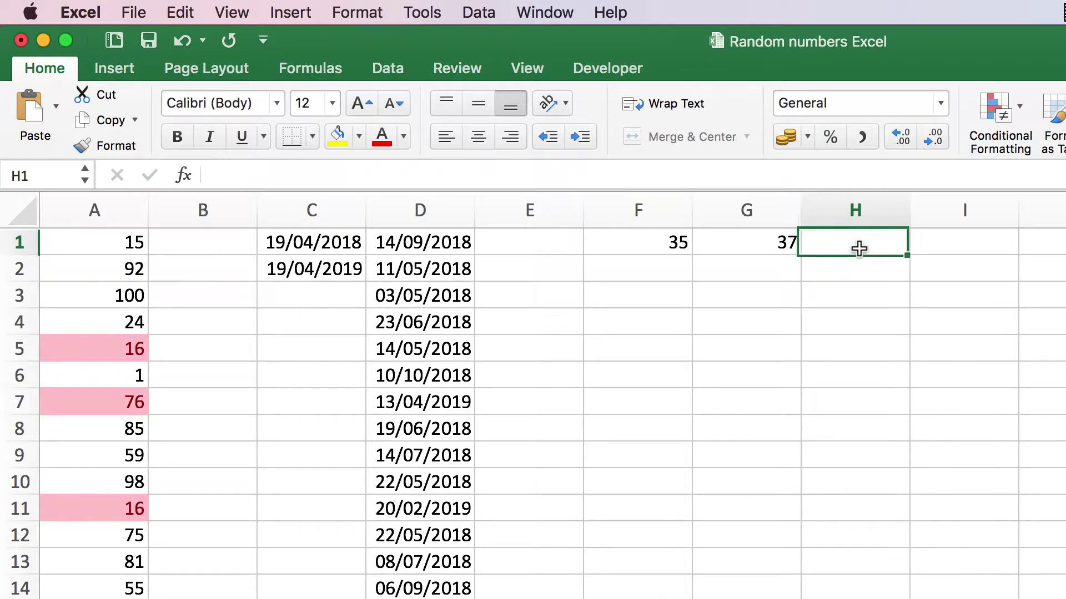
pyautogui.write('=vl')
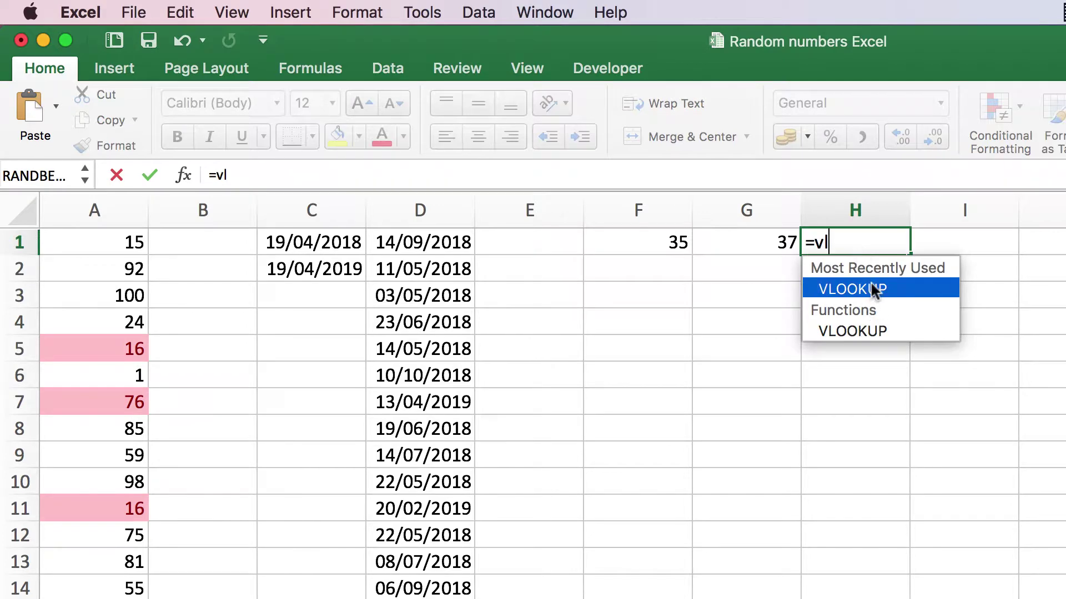
pyautogui.doubleClick(873, 289)
pyautogui.click(669, 239)
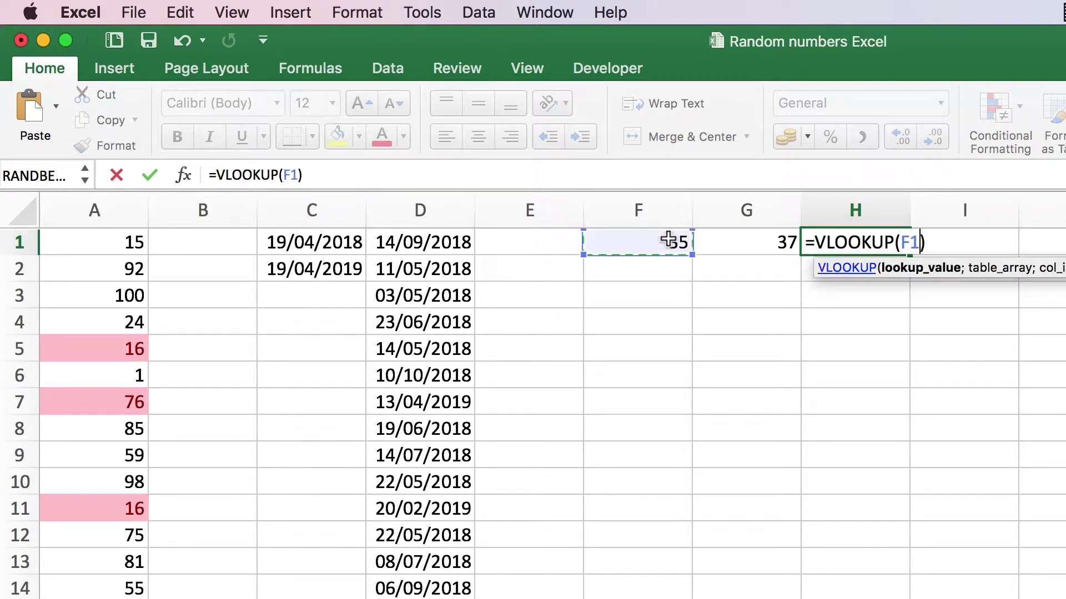
pyautogui.write(';')
pyautogui.click(222, 598)
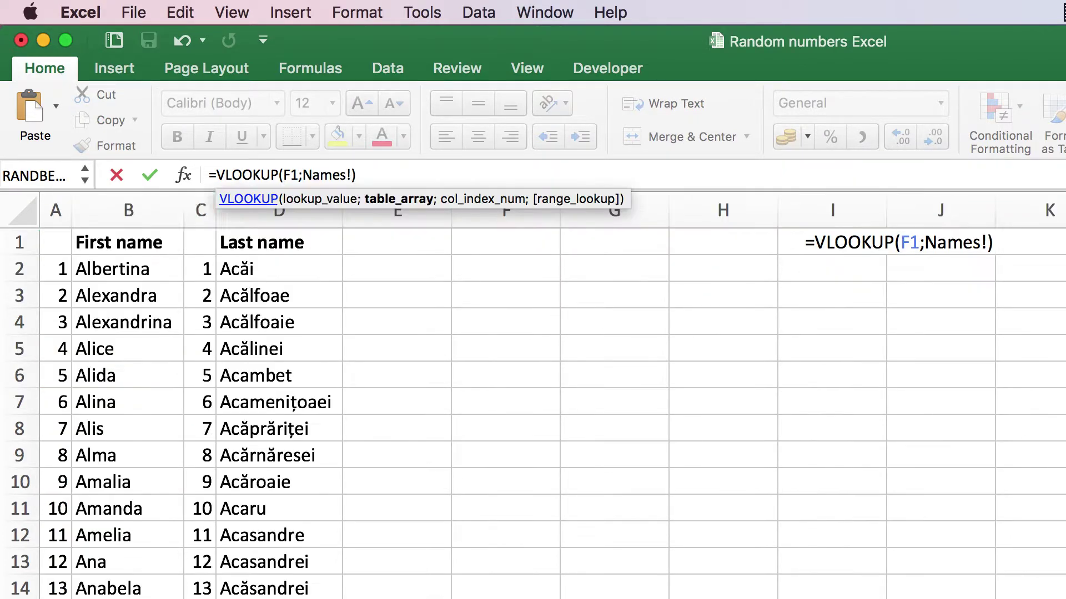
pyautogui.moveTo(44, 213); pyautogui.dragTo(117, 212)
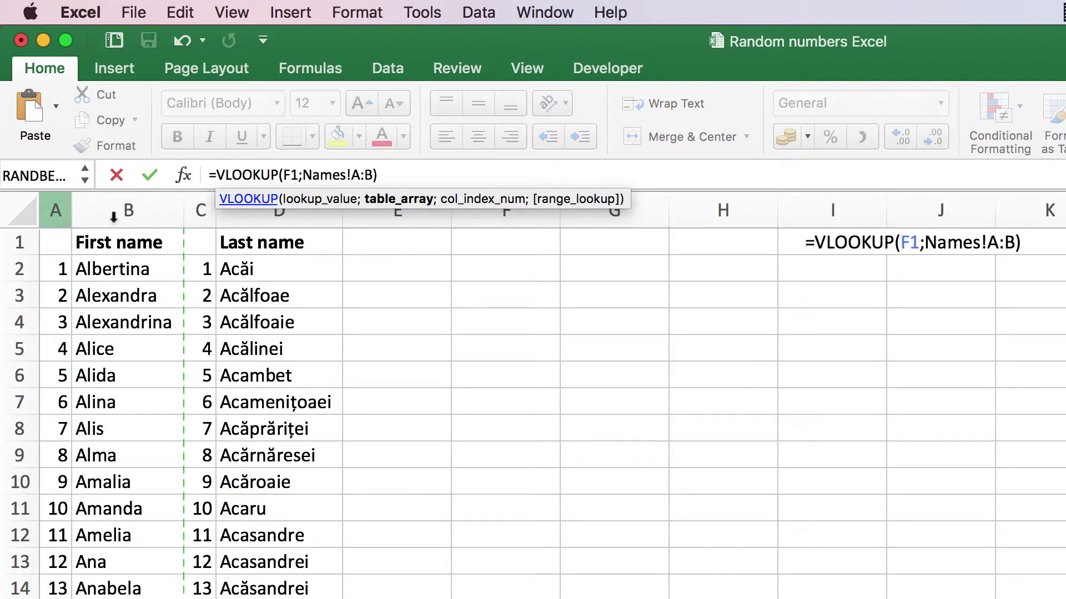
pyautogui.write(';2;0')
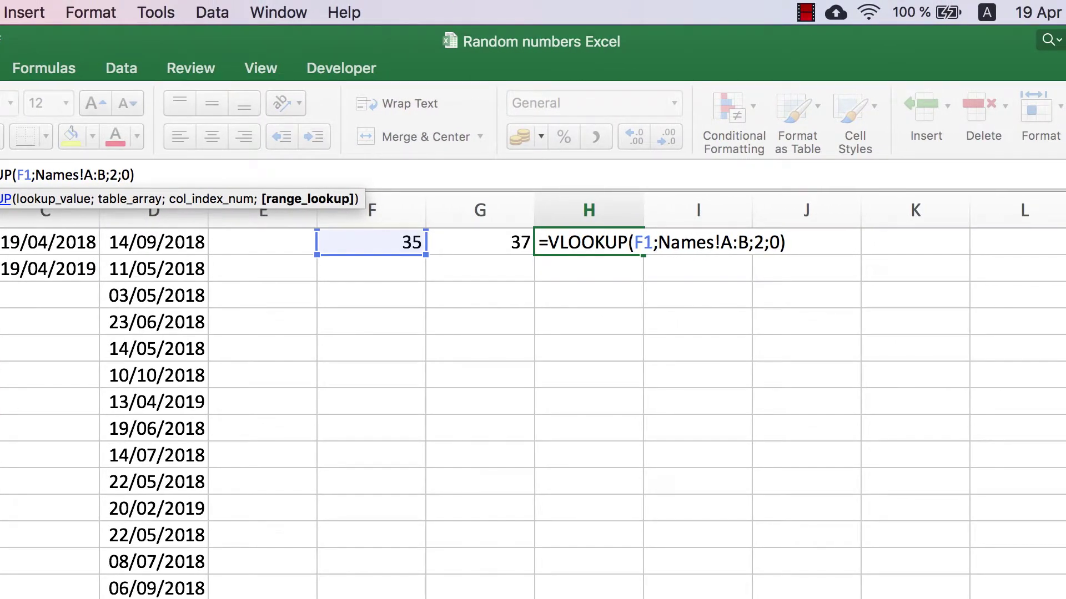
pyautogui.press('Return')
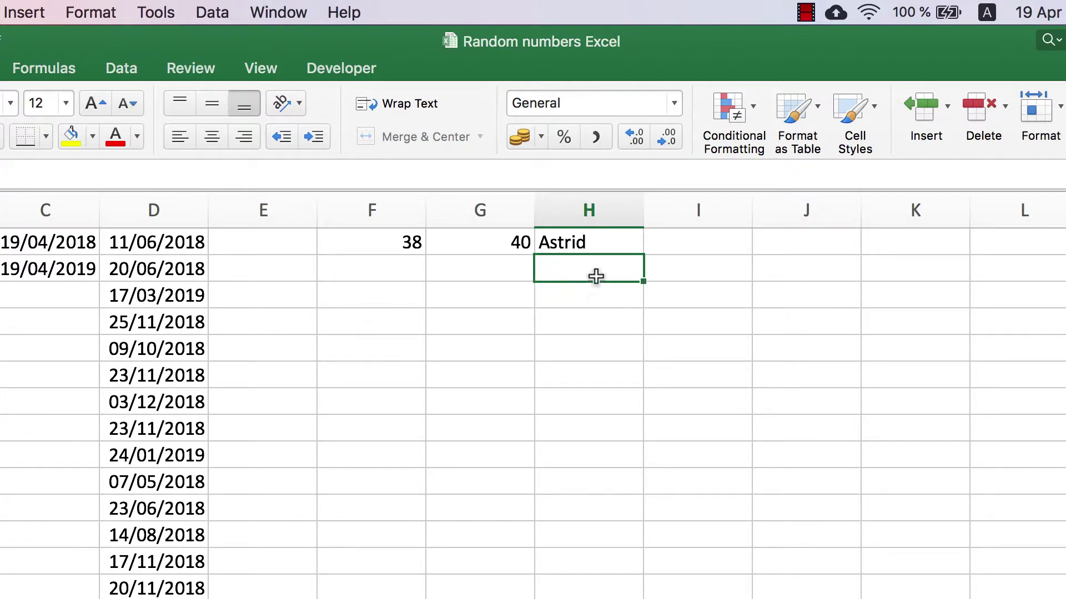
# - Select H1 and recalculate repeatedly to test that the first name follows the random index in F1
pyautogui.click(617, 244)
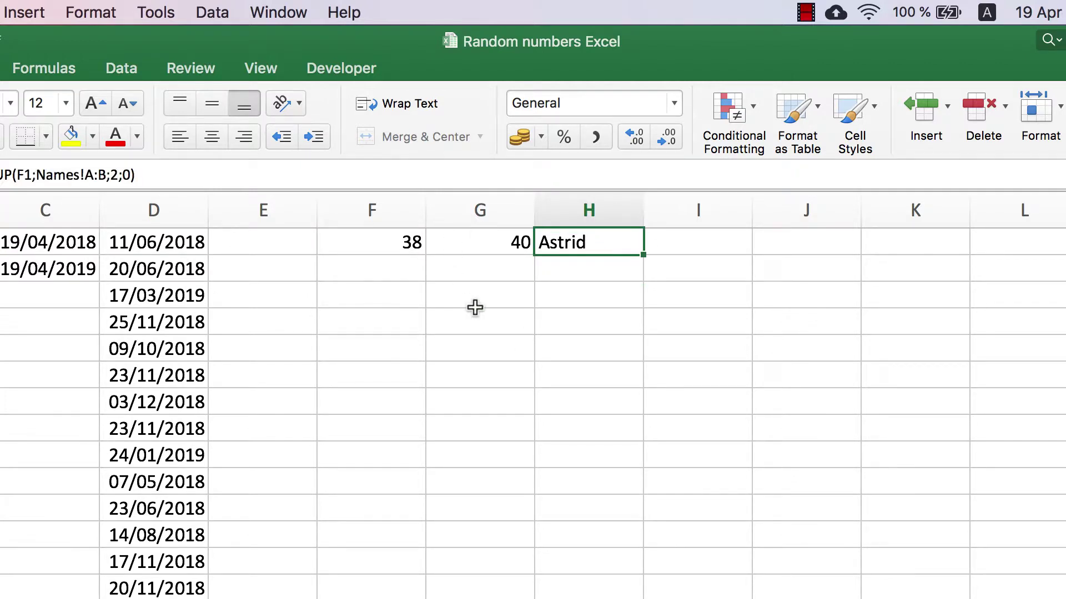
pyautogui.press('F9')
pyautogui.press('F9')
pyautogui.press('F9')
pyautogui.press('F9')
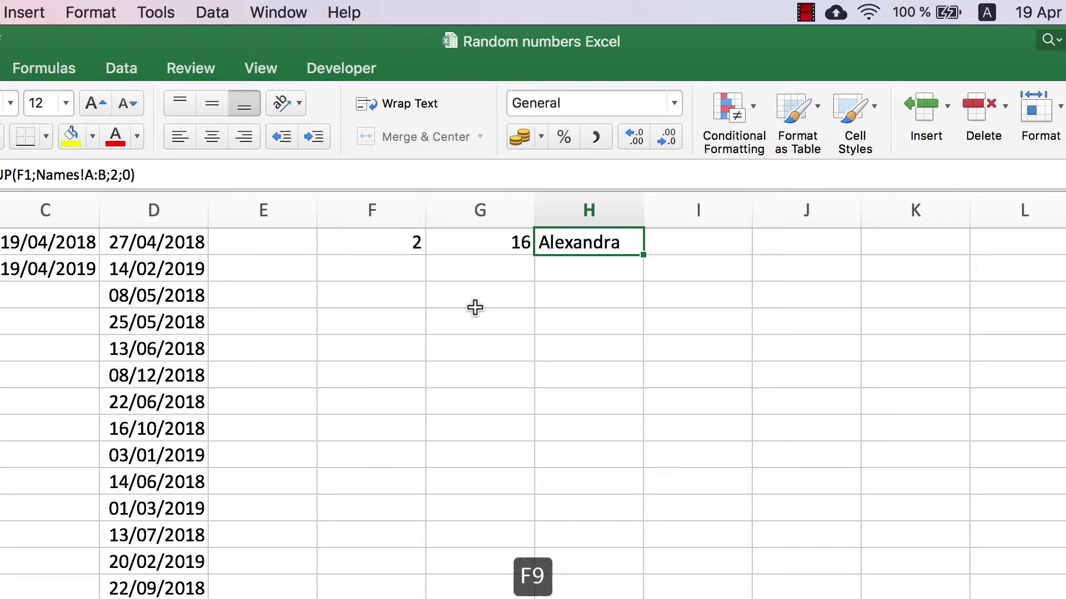
pyautogui.press('F9')
pyautogui.press('F9')
pyautogui.press('F9')
pyautogui.press('F9')
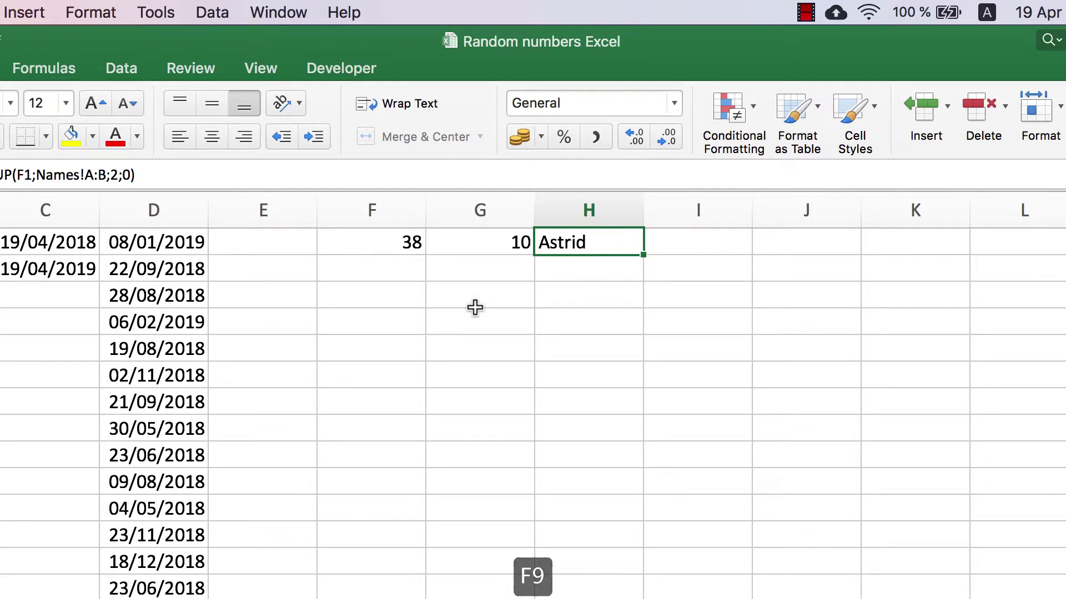
# - Recalculate the first-name lookup in H1 and append a space and the last name with &" "&VLOOKUP(G1;Names!C:D;2;0)
pyautogui.press('F9')
pyautogui.press('F9')
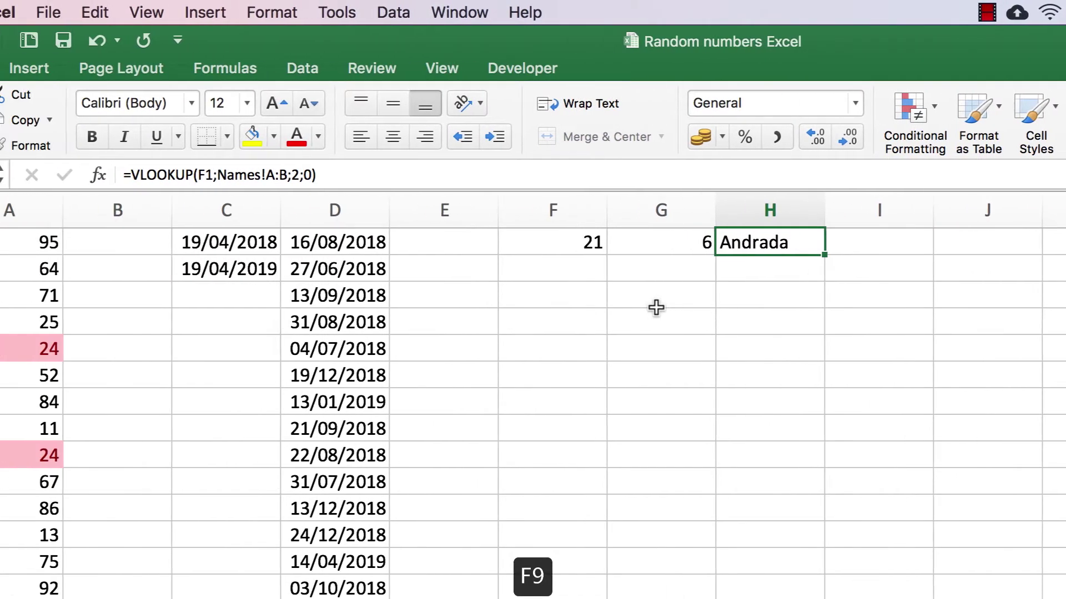
pyautogui.click(503, 174)
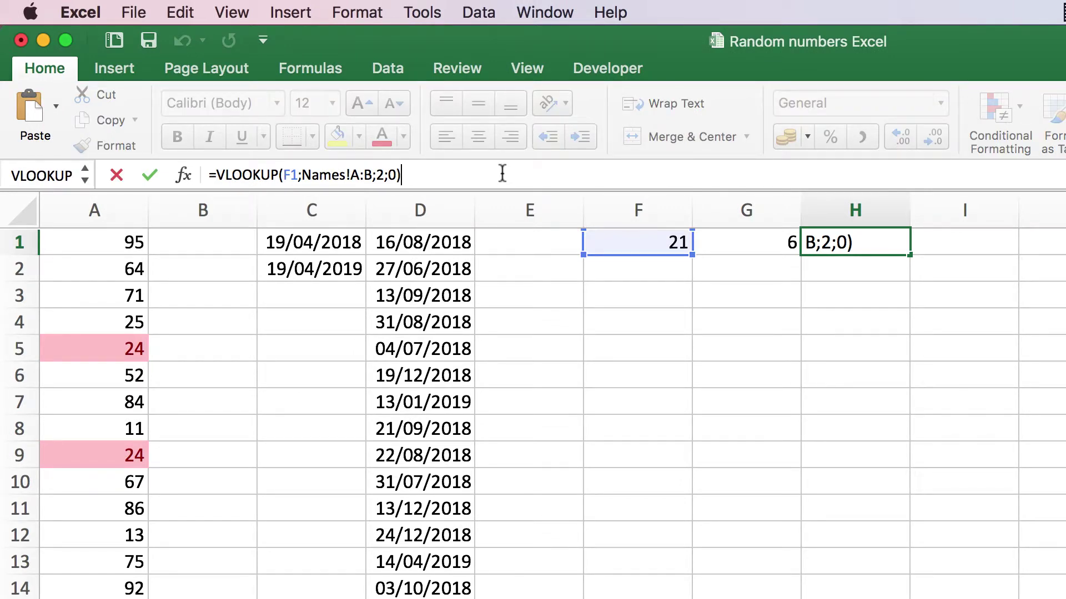
pyautogui.write('&')
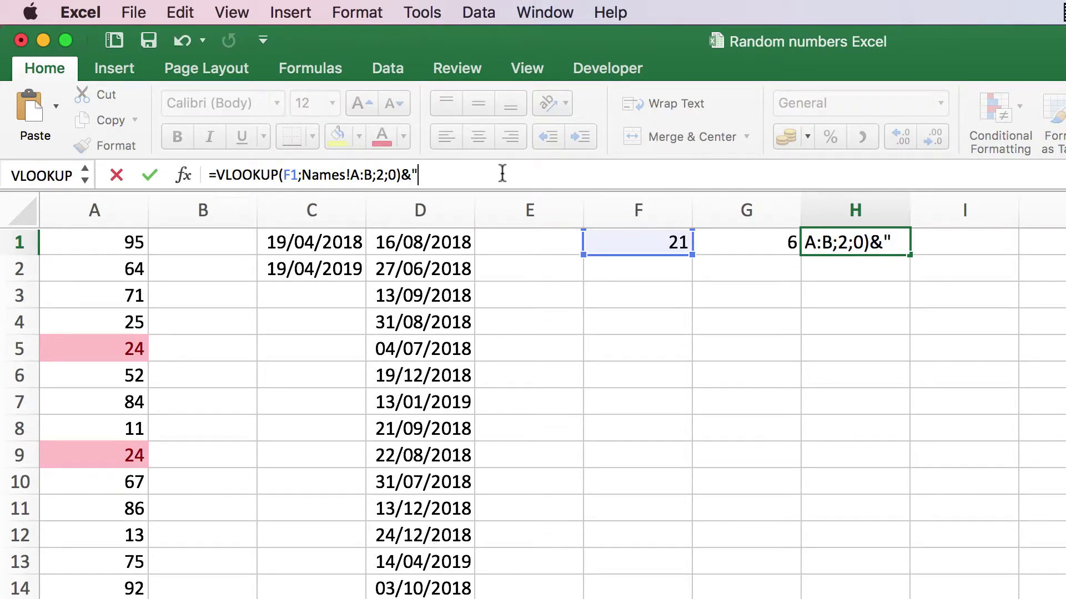
pyautogui.write('" "&vl')
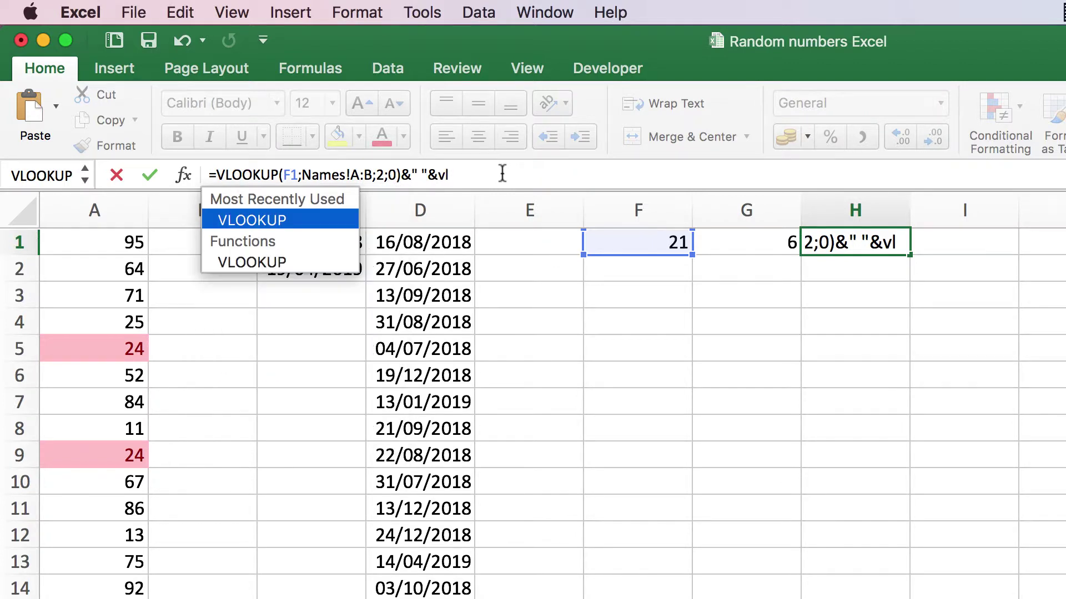
pyautogui.doubleClick(222, 220)
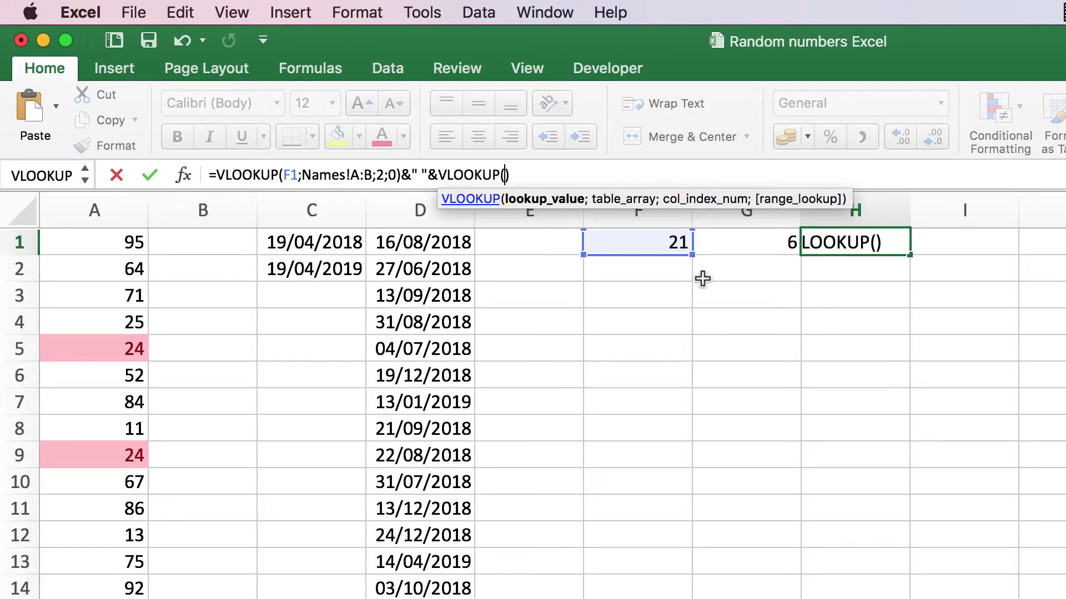
pyautogui.click(750, 242)
pyautogui.write(';')
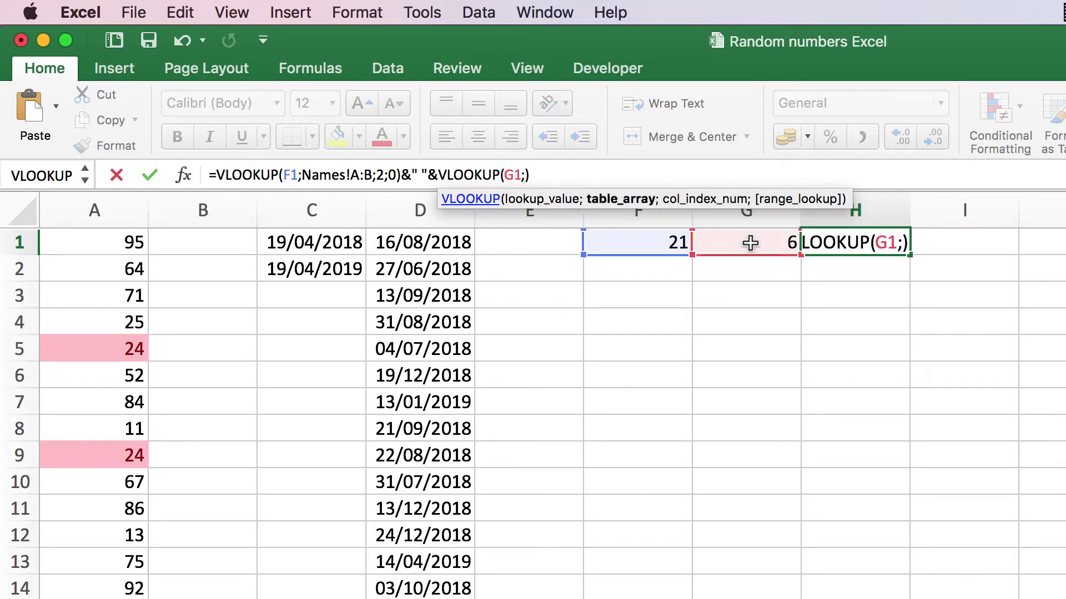
pyautogui.hotkey('ctrl', 'pagedown')
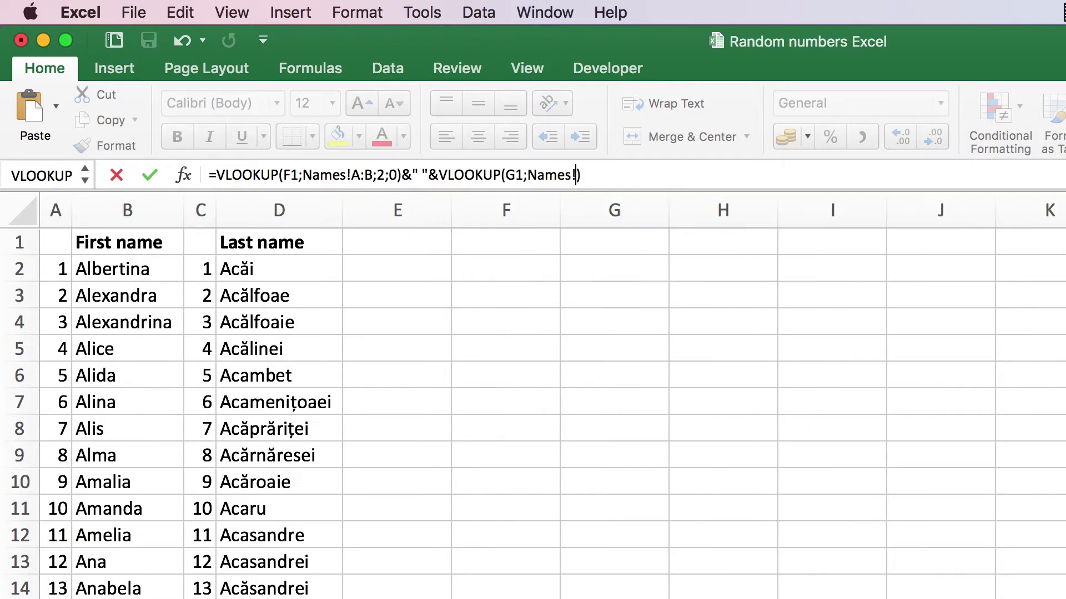
pyautogui.moveTo(201, 215); pyautogui.dragTo(269, 214)
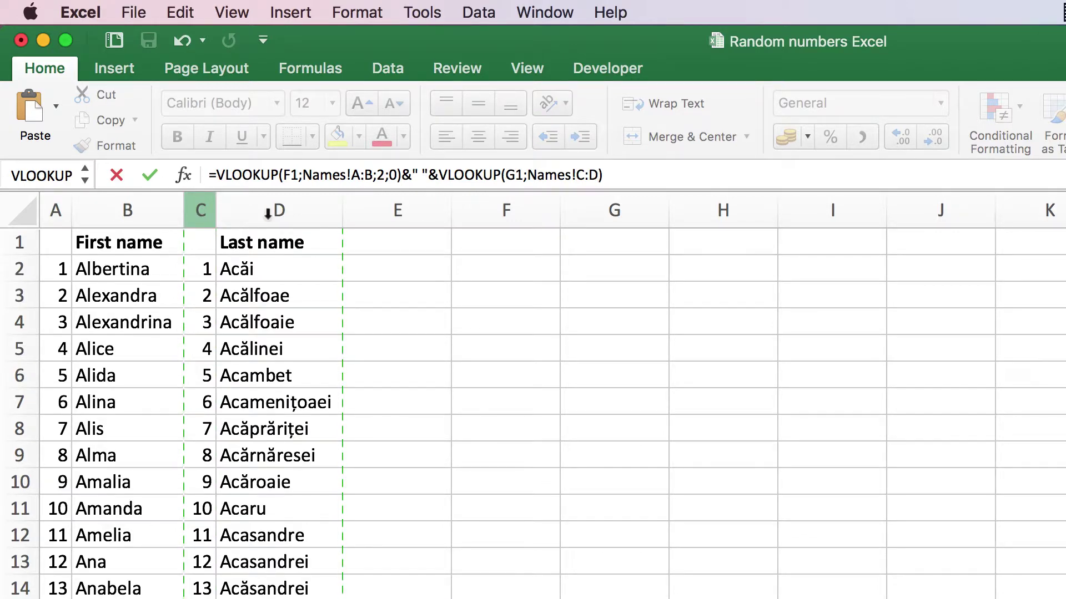
pyautogui.write(';2;0')
pyautogui.press('Return')
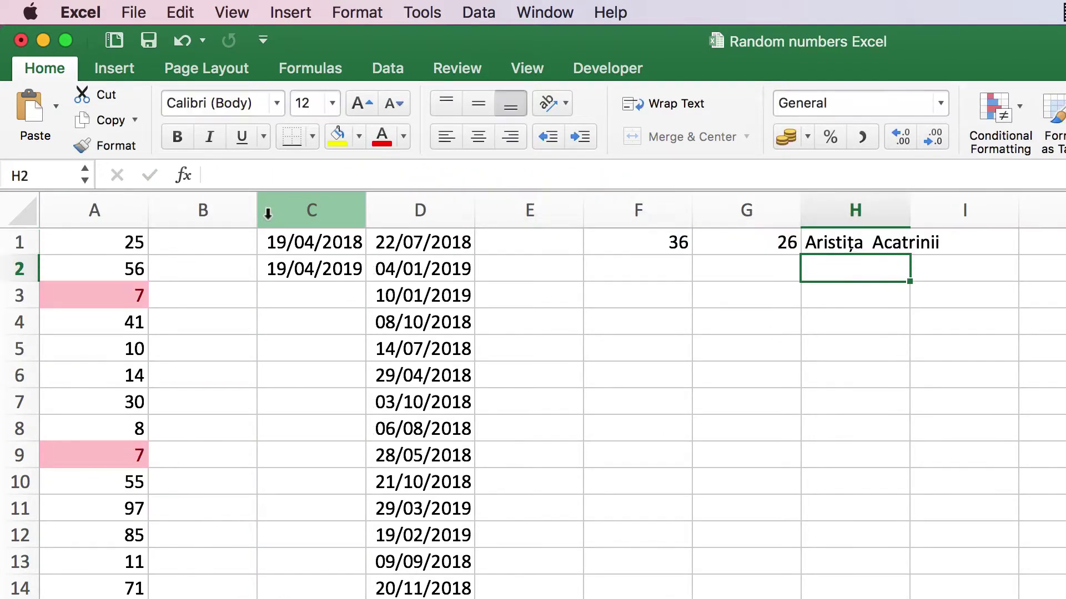
# - Remove the &" " part from H1's formula, leaving the two VLOOKUPs joined by a single &, and widen column H slightly
pyautogui.click(869, 243)
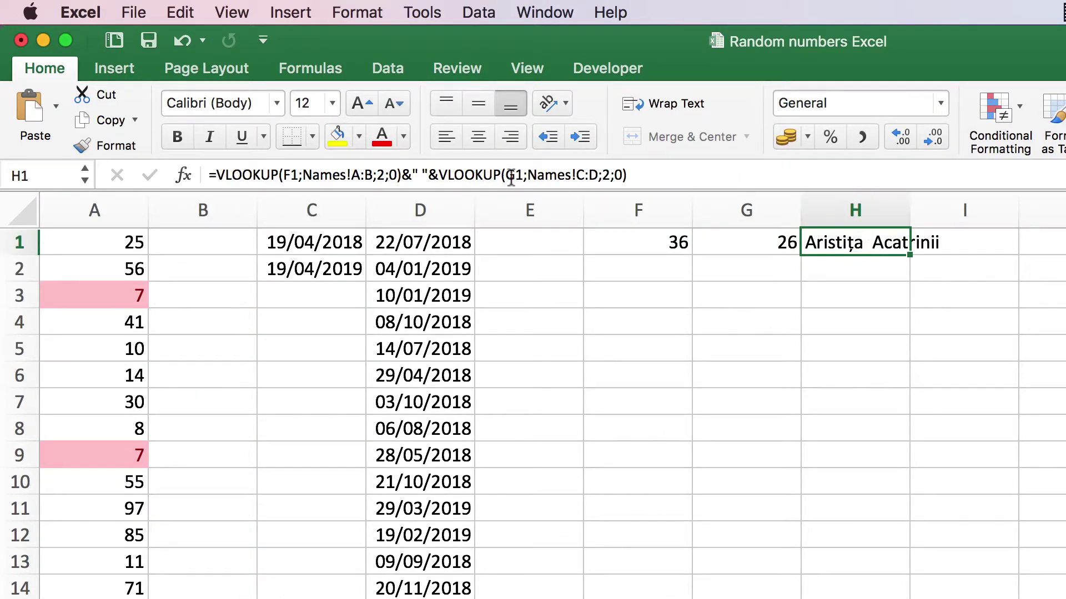
pyautogui.click(429, 169)
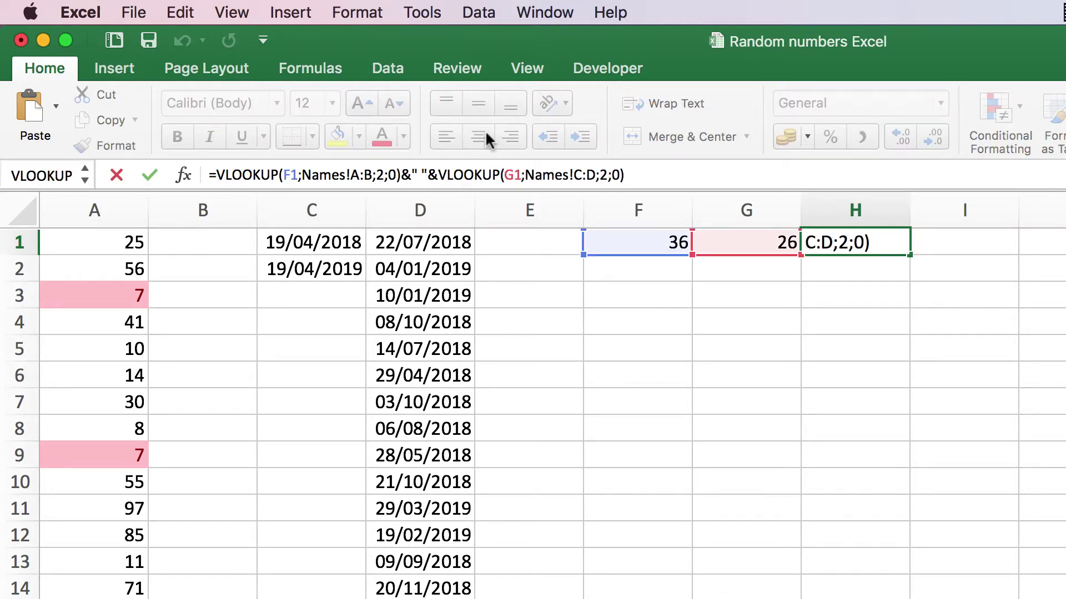
pyautogui.press('BackSpace')
pyautogui.press('BackSpace')
pyautogui.press('BackSpace')
pyautogui.press('BackSpace')
pyautogui.press('Return')
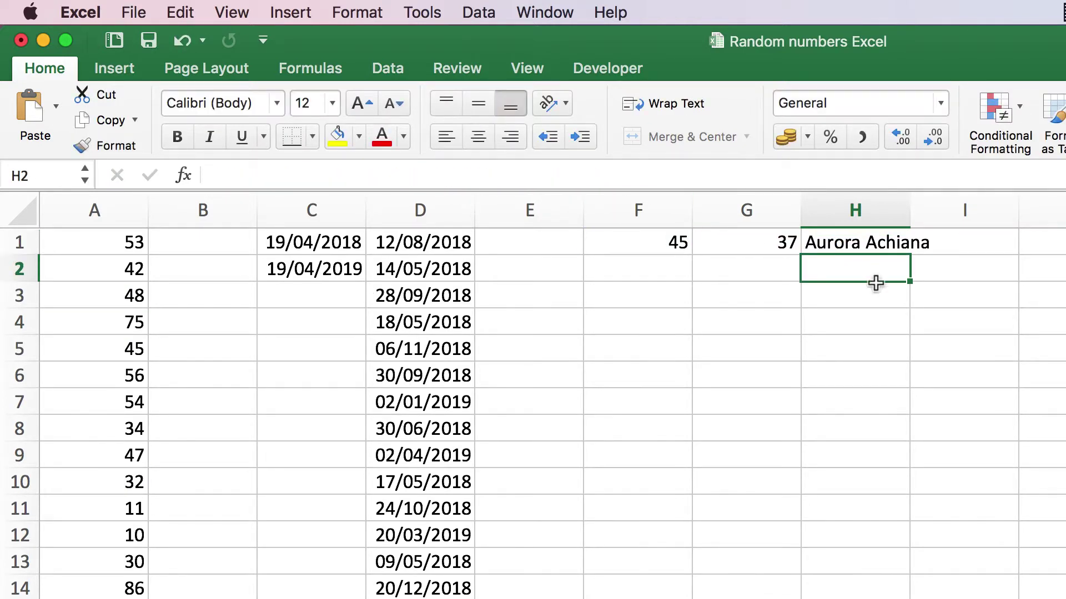
pyautogui.moveTo(910, 217); pyautogui.dragTo(942, 217)
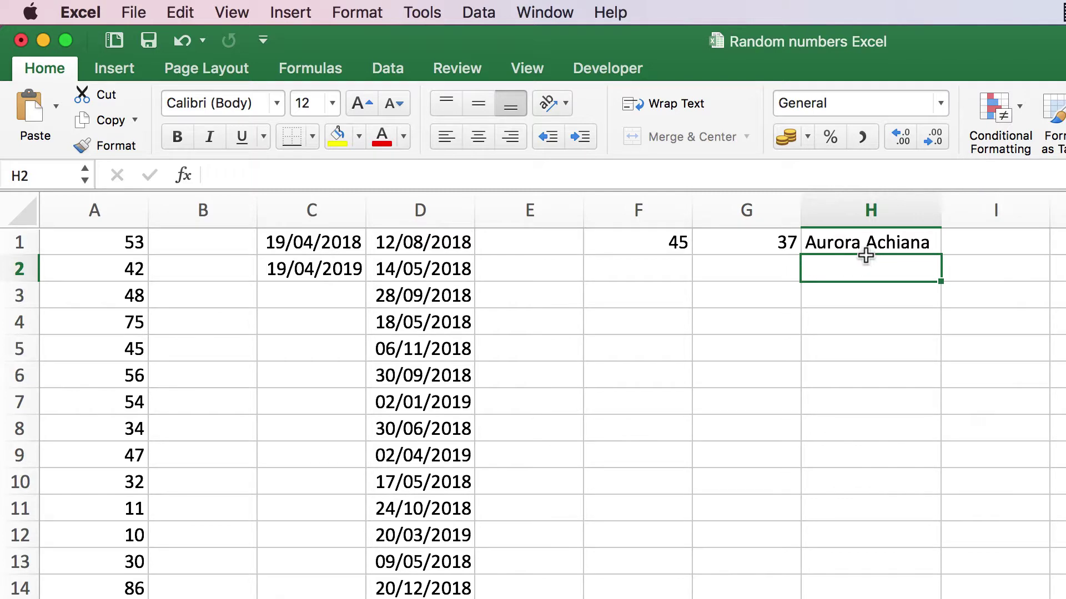
# - Recalculate the sheet repeatedly to test that H1 returns a new random full name each time
pyautogui.press('F9')
pyautogui.press('F9')
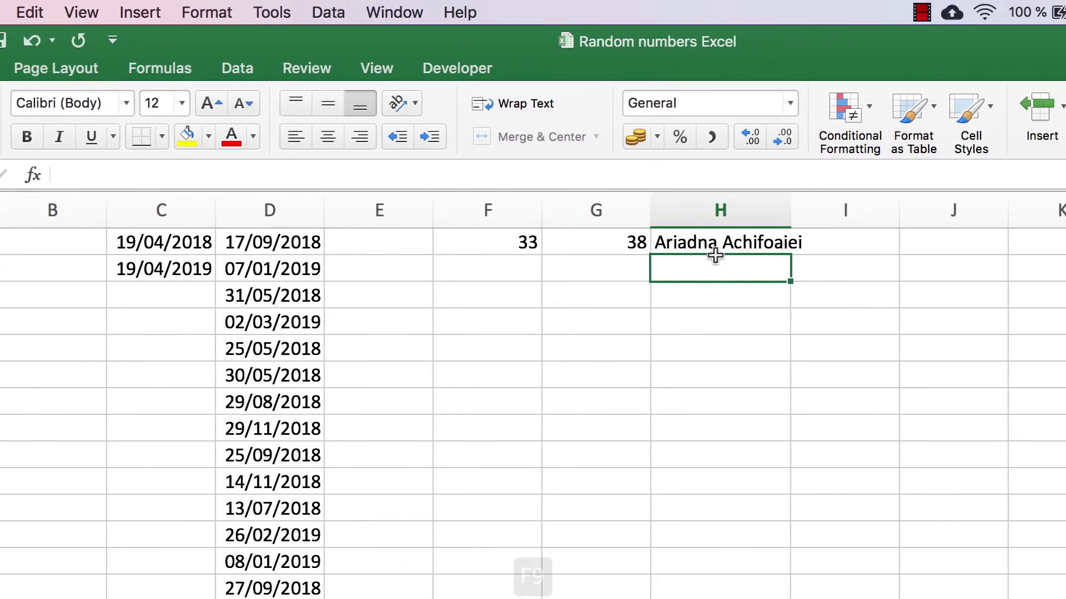
pyautogui.press('F9')
pyautogui.press('F9')
pyautogui.press('F9')
pyautogui.press('F9')
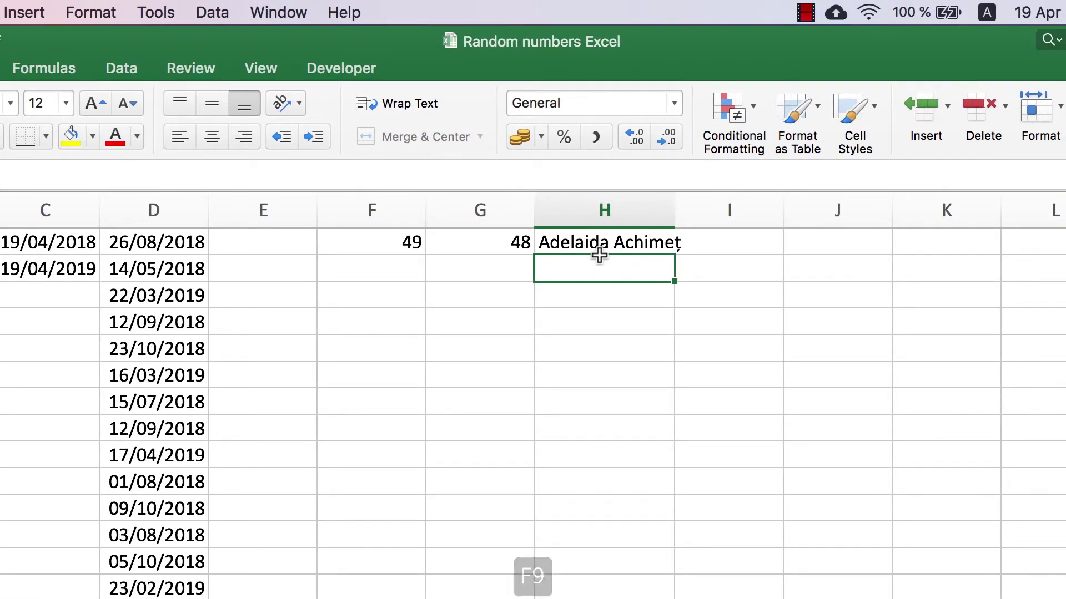
pyautogui.press('F9')
pyautogui.press('F9')
pyautogui.press('F9')
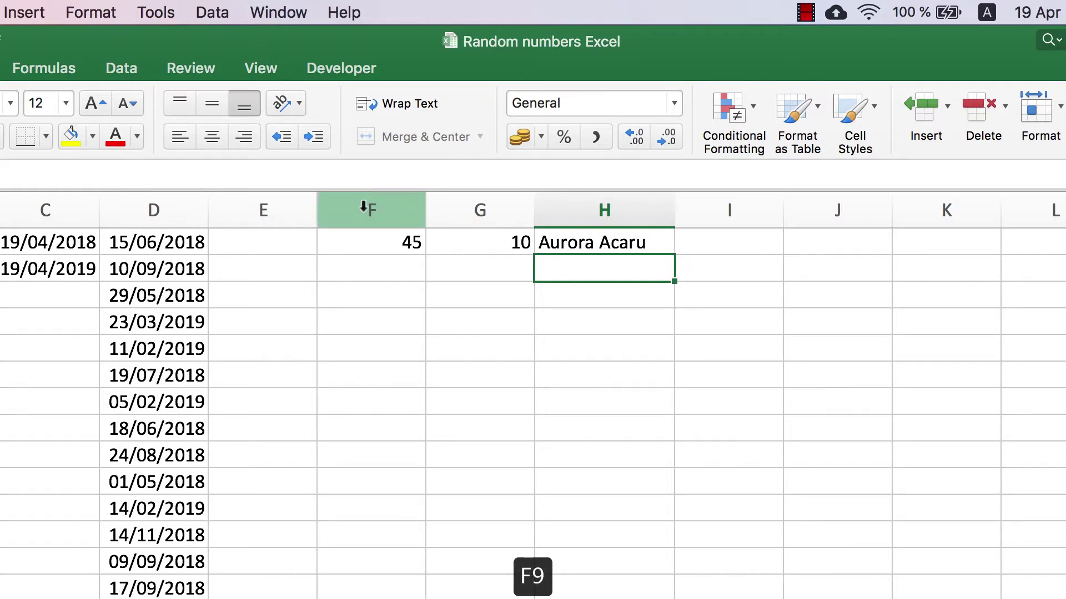
# - Fill the formulas in F1:H1 down to row 18 and autofit column H to the full names
pyautogui.moveTo(361, 243); pyautogui.dragTo(585, 239)
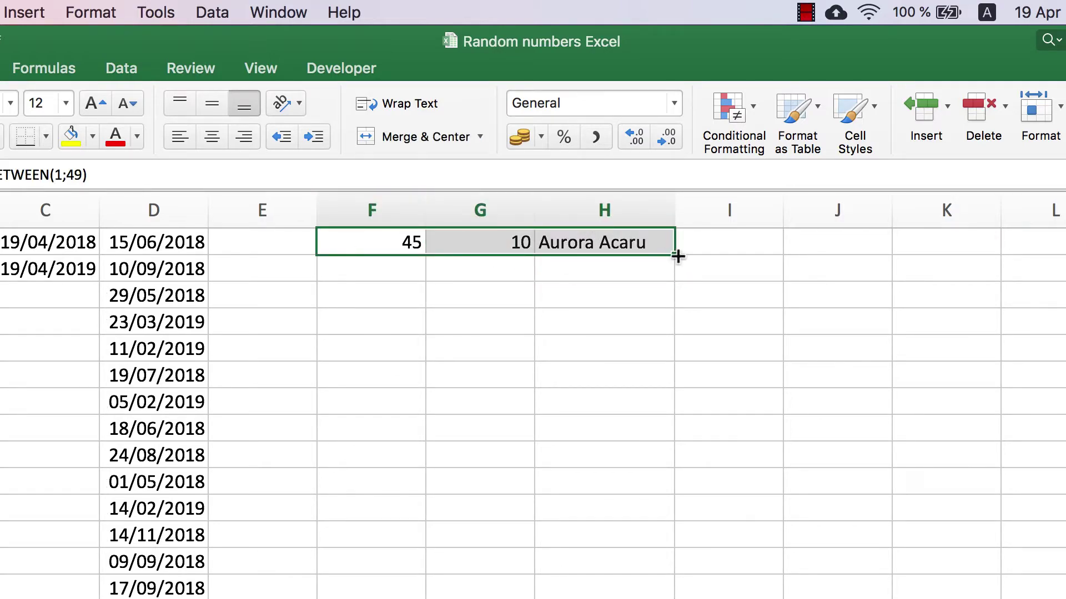
pyautogui.moveTo(676, 254); pyautogui.dragTo(647, 566)
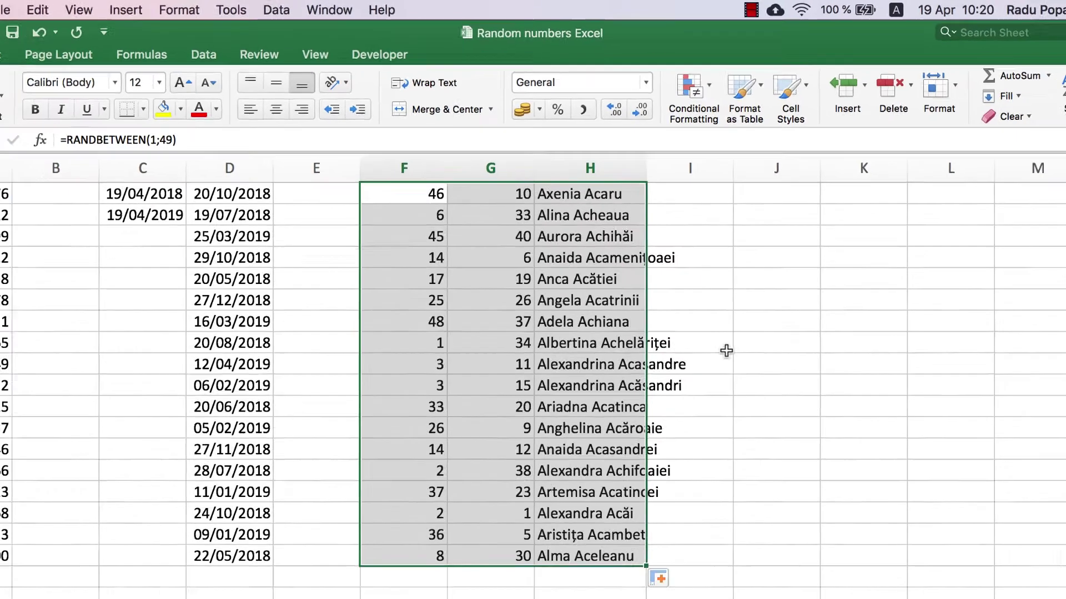
pyautogui.click(838, 379)
pyautogui.doubleClick(619, 123)
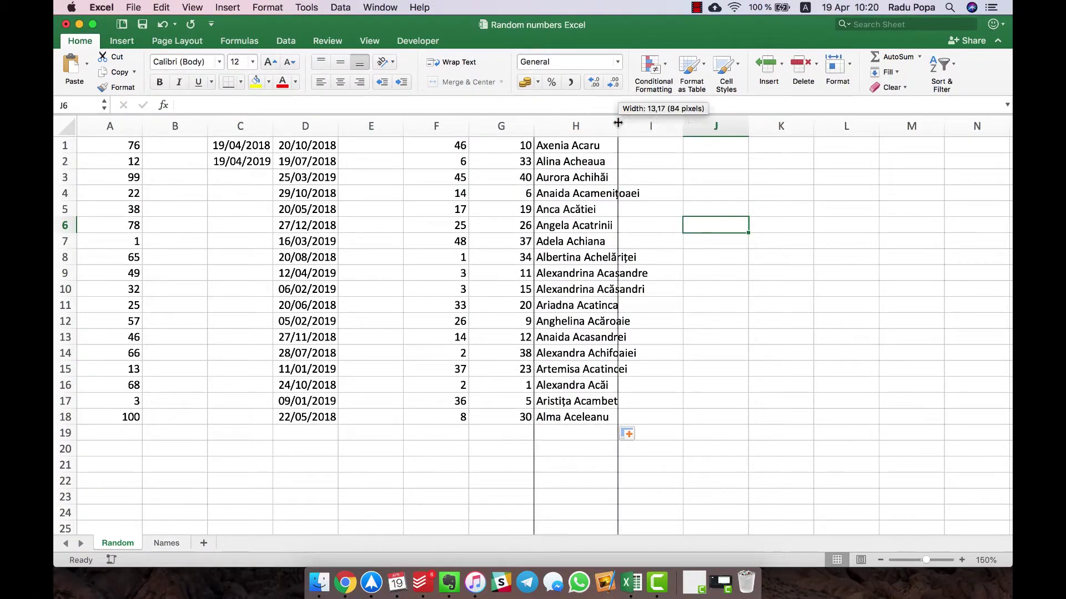
pyautogui.click(718, 219)
# - Apply a Duplicate Values highlight rule with the default format to the whole of column H
pyautogui.click(610, 117)
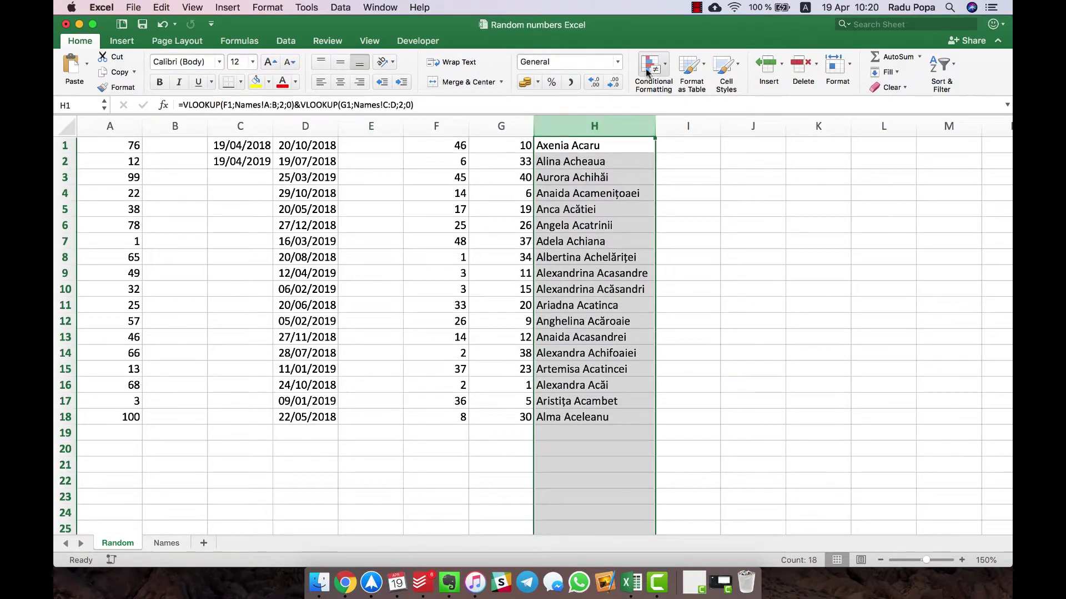
pyautogui.click(652, 65)
pyautogui.moveTo(661, 94)
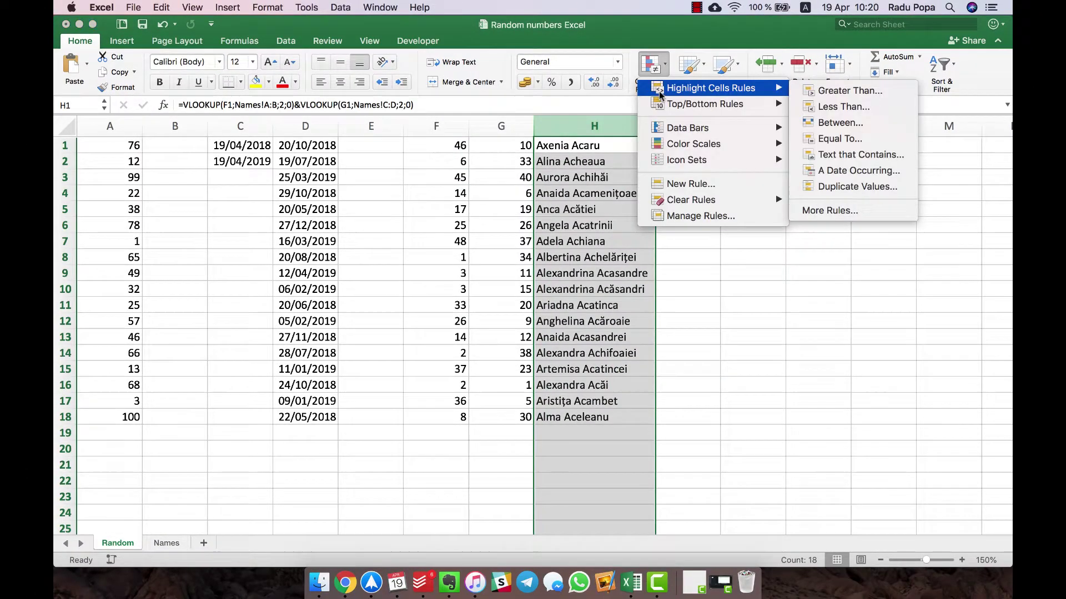
pyautogui.click(869, 188)
pyautogui.click(628, 251)
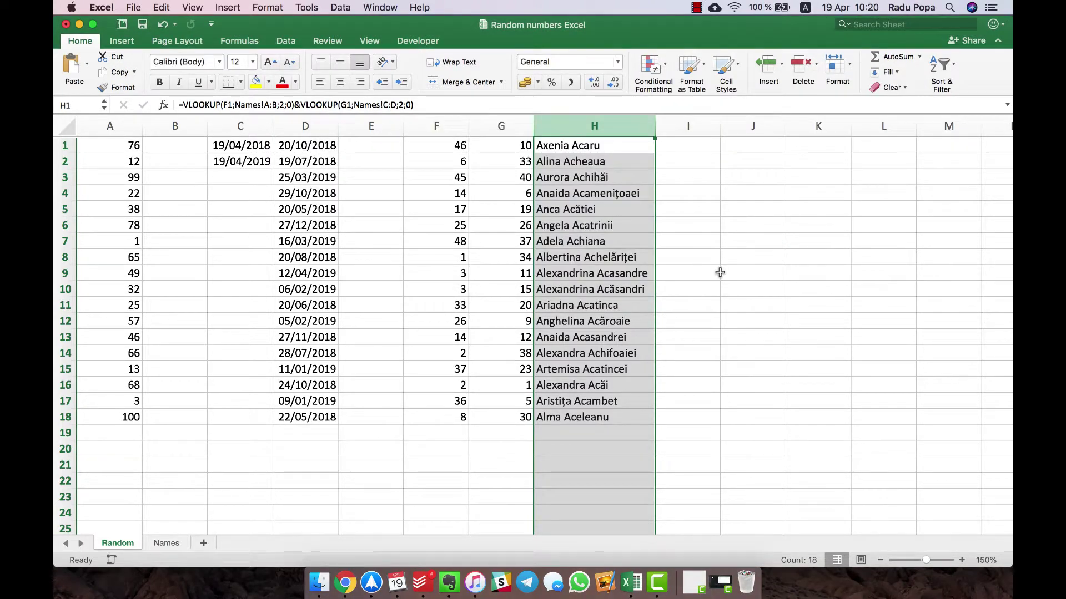
# - Deselect column H and recalculate repeatedly to check for highlighted duplicate full names
pyautogui.click(719, 274)
pyautogui.press('F9')
pyautogui.press('F9')
pyautogui.press('F9')
pyautogui.press('F9')
pyautogui.press('F9')
pyautogui.press('F9')
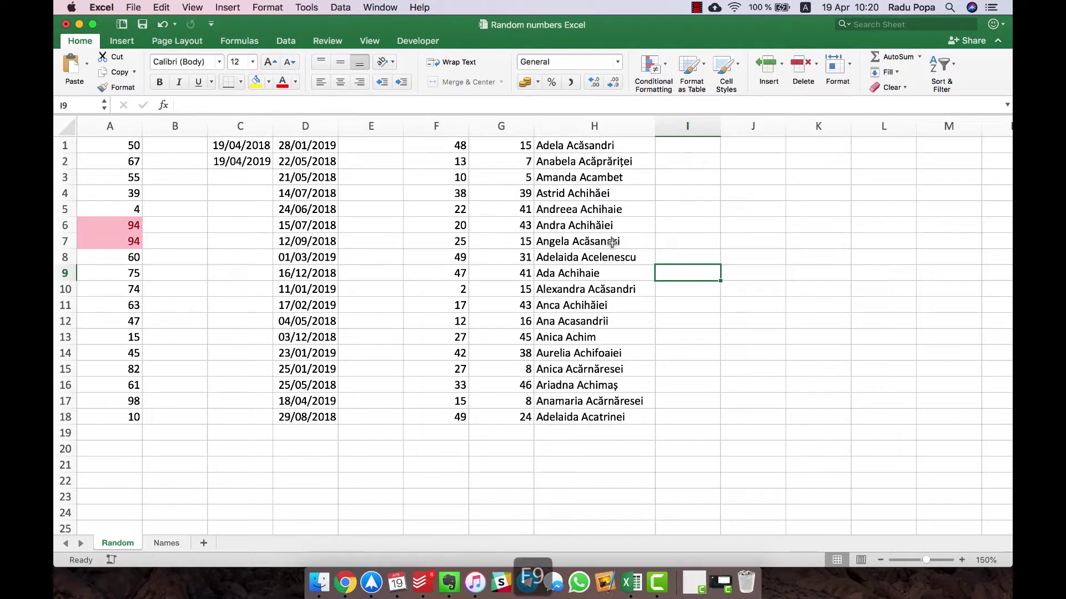
pyautogui.press('F9')
pyautogui.press('F9')
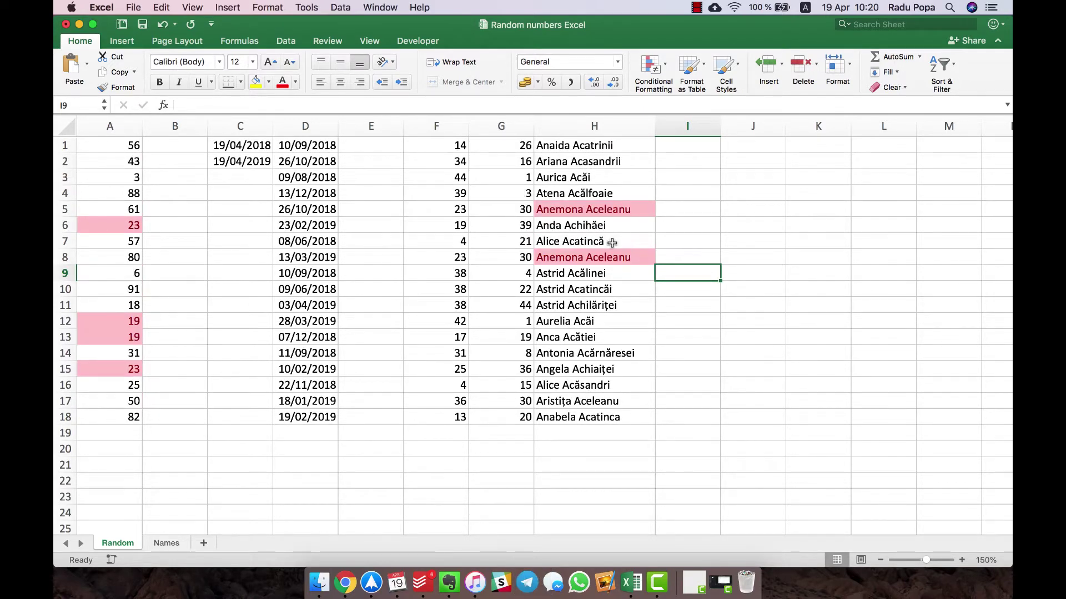
# - Compare the random index numbers in columns F and G behind the duplicate names in rows 5 and 8
pyautogui.click(580, 208)
pyautogui.click(433, 256)
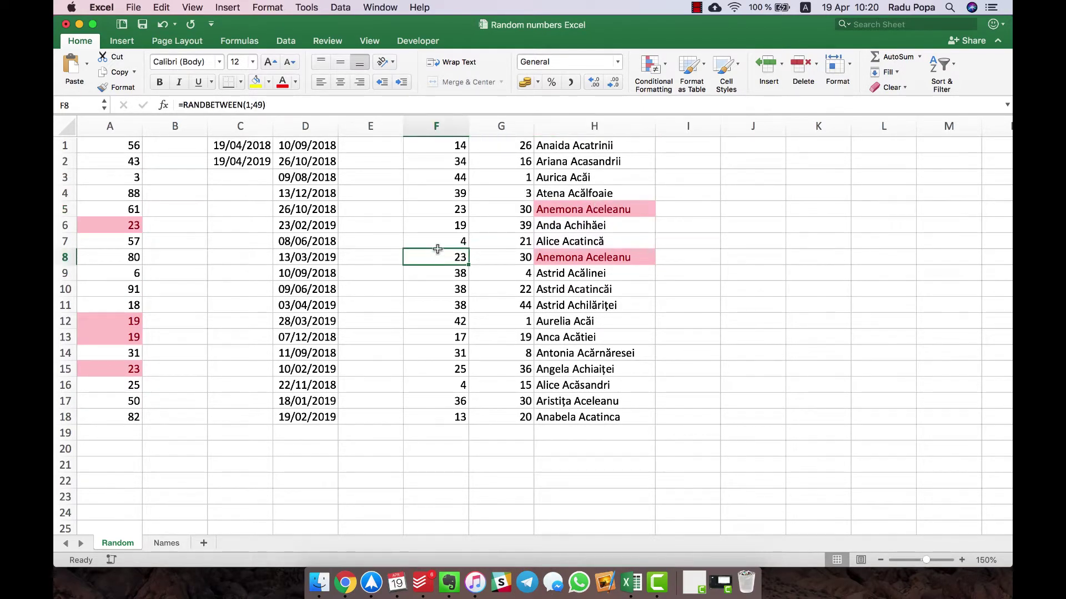
pyautogui.click(443, 208)
pyautogui.click(438, 253)
pyautogui.click(526, 255)
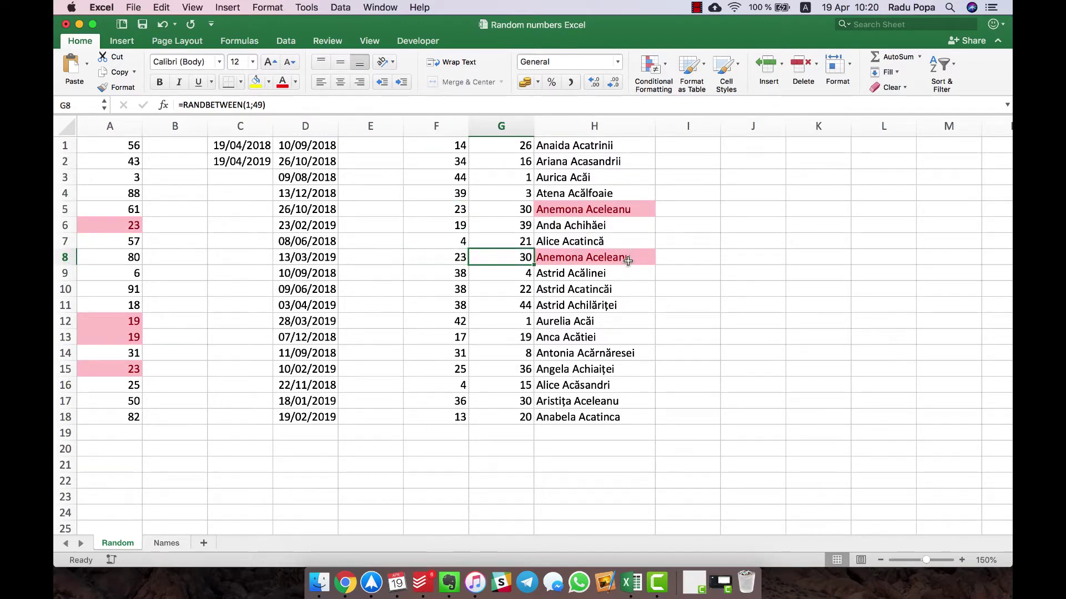
# - Review the length of the first-name and last-name lists on the Names sheet and return to the Random sheet
pyautogui.click(167, 543)
pyautogui.scroll(-6, 226, 379)
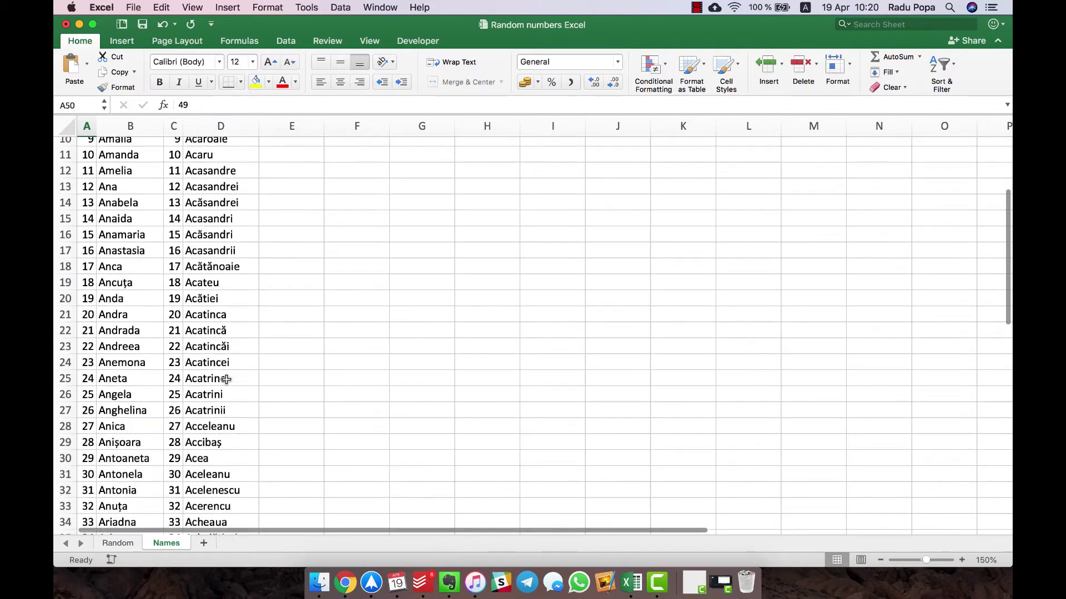
pyautogui.scroll(-5, 226, 379)
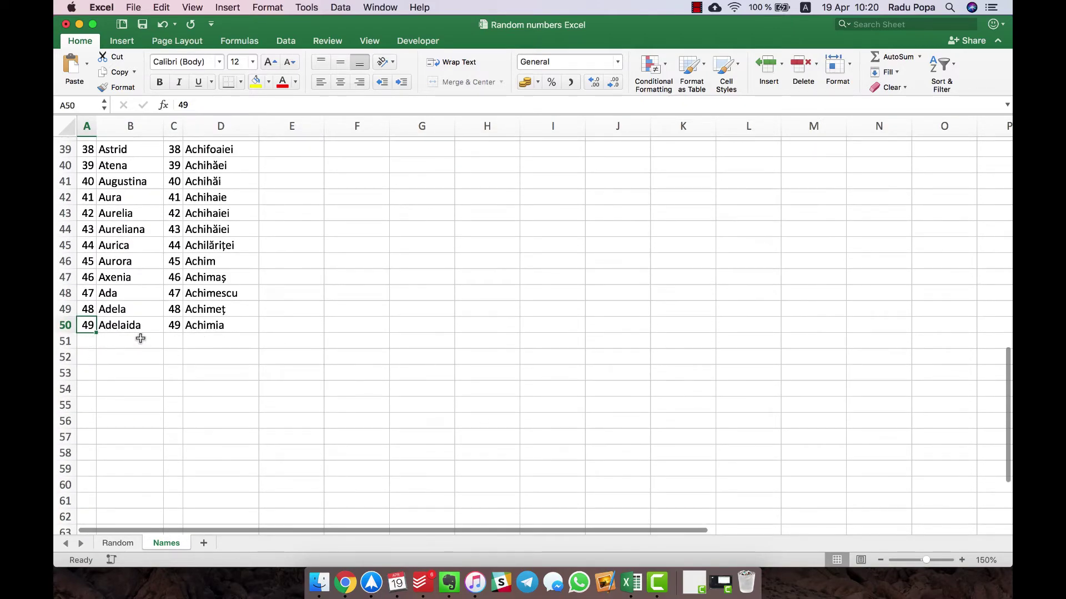
pyautogui.scroll(10, 140, 339)
pyautogui.scroll(2, 141, 339)
pyautogui.click(117, 542)
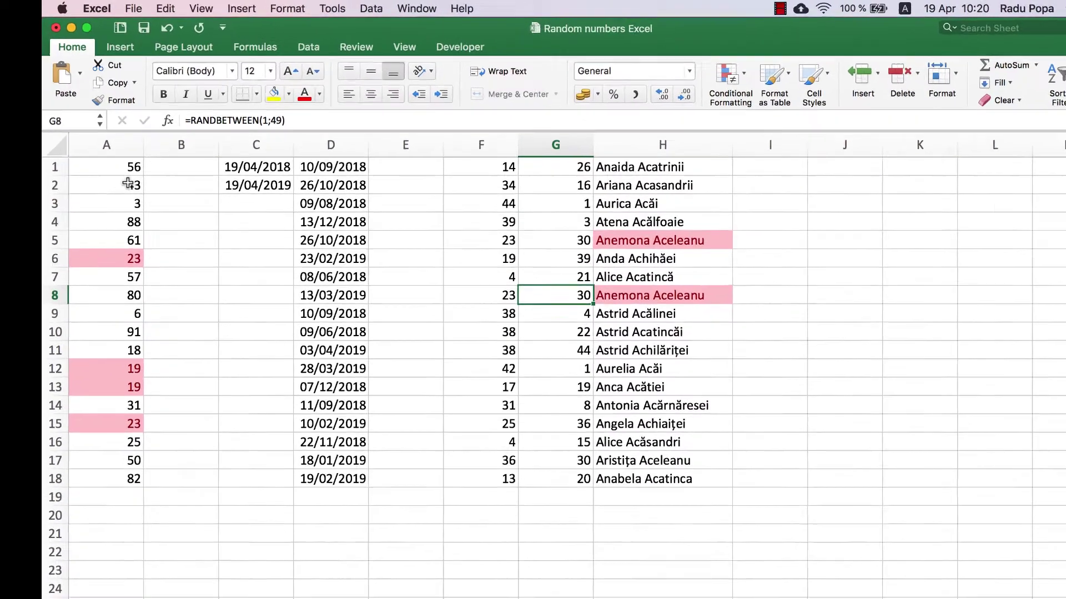
# - Review the random number formula in A1, the random date formula in D1 and the full-name formula in H1
pyautogui.click(130, 166)
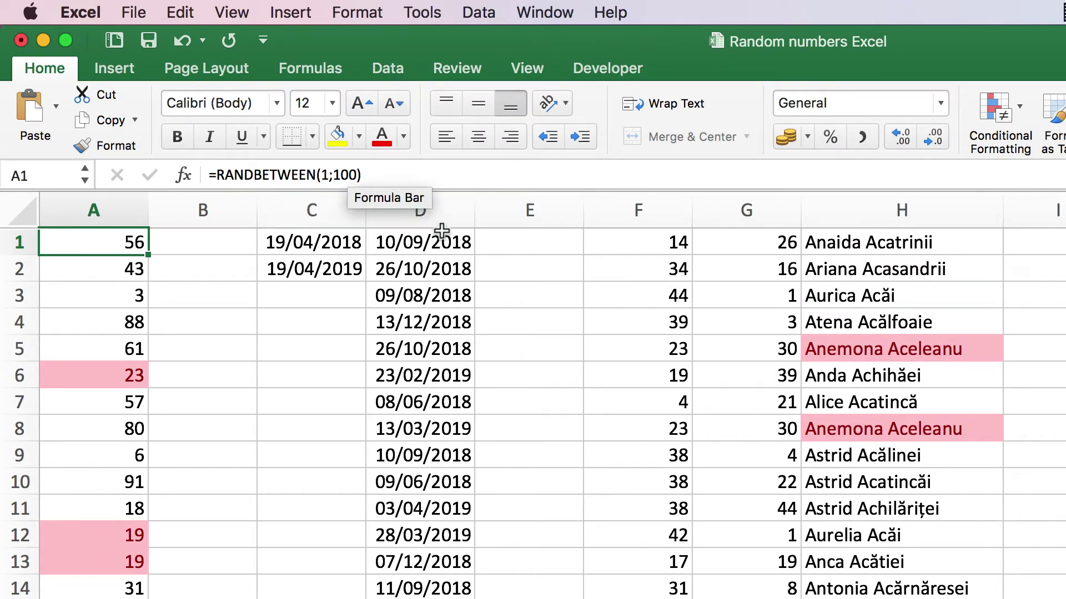
pyautogui.click(423, 232)
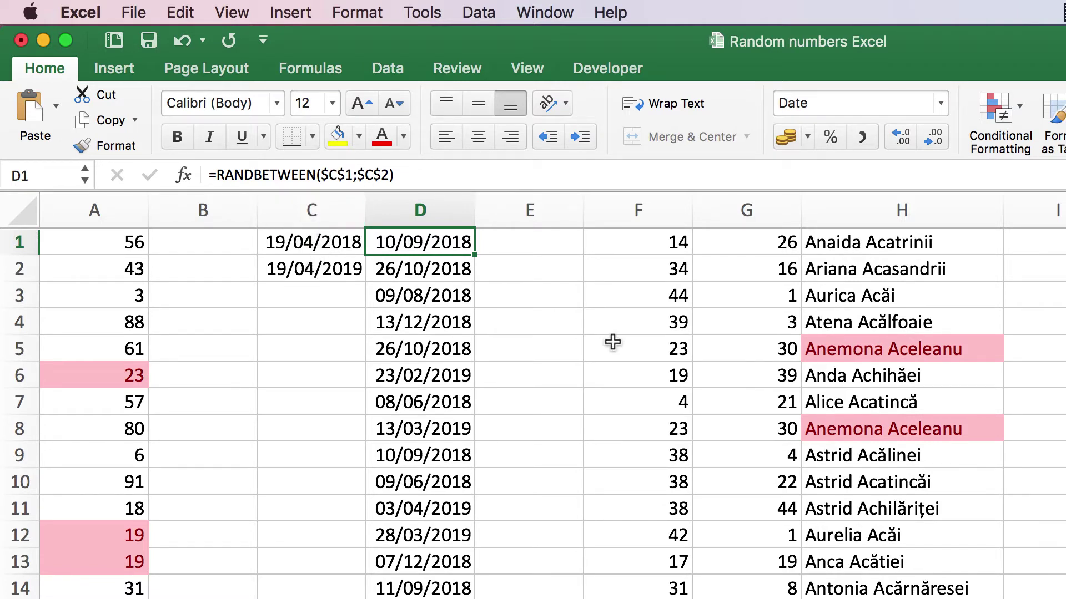
pyautogui.click(928, 240)
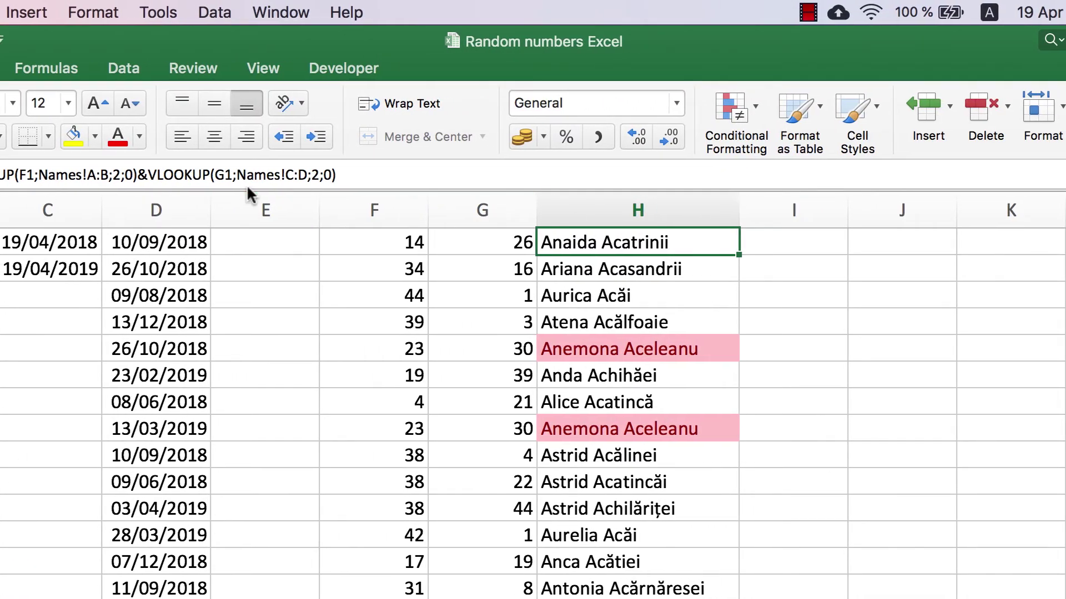
# - Examine the index numbers beside the names on the Names sheet and go back to the Random sheet
pyautogui.click(166, 598)
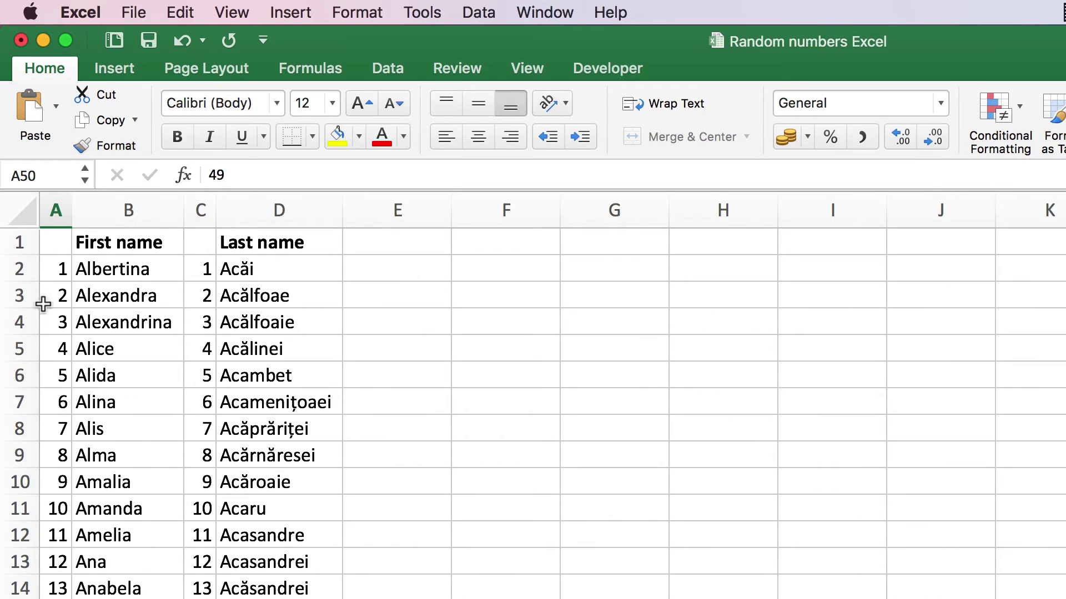
pyautogui.scroll(-5, 60, 333)
pyautogui.scroll(-10, 61, 471)
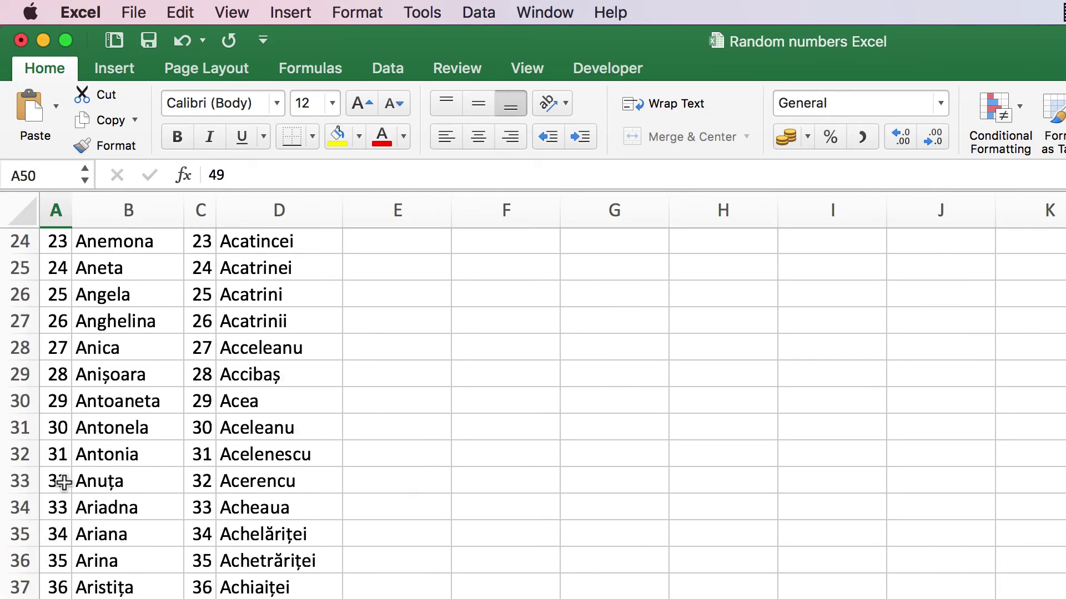
pyautogui.click(73, 279)
pyautogui.scroll(1, 50, 300)
pyautogui.scroll(15, 45, 312)
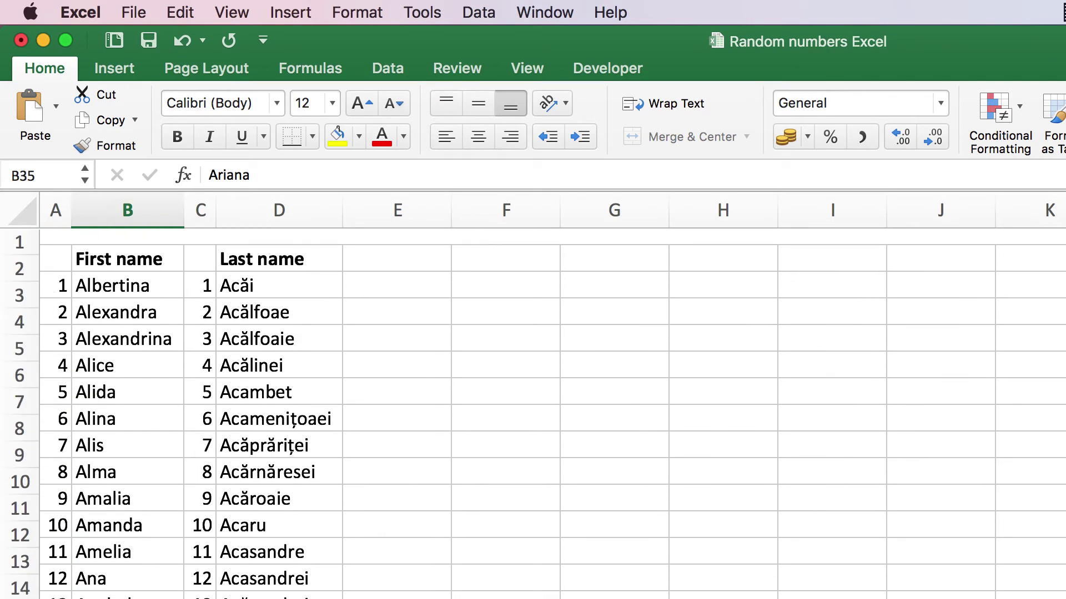
pyautogui.click(94, 598)
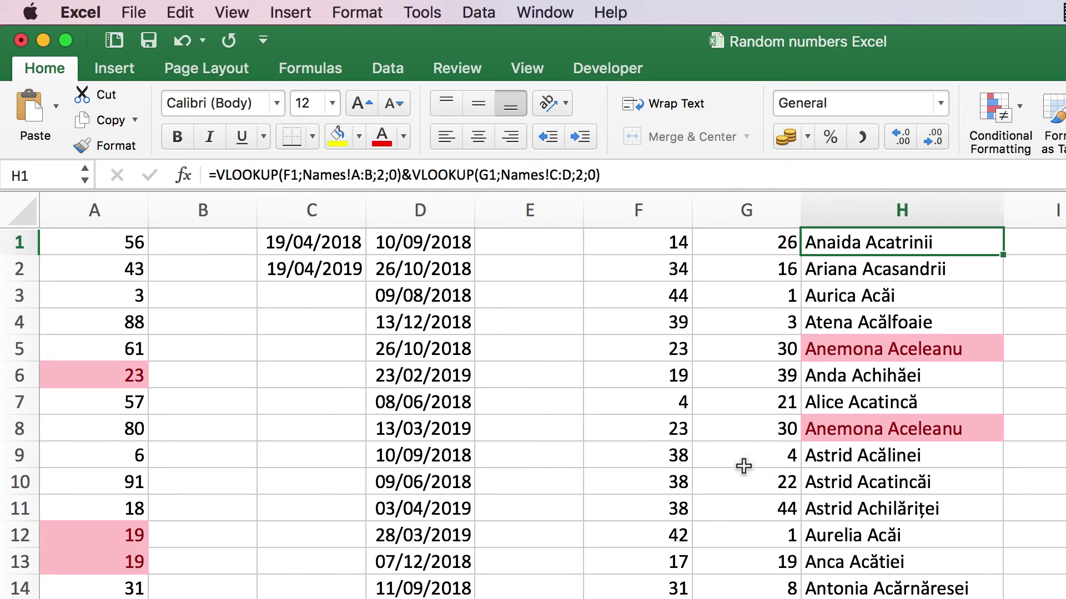